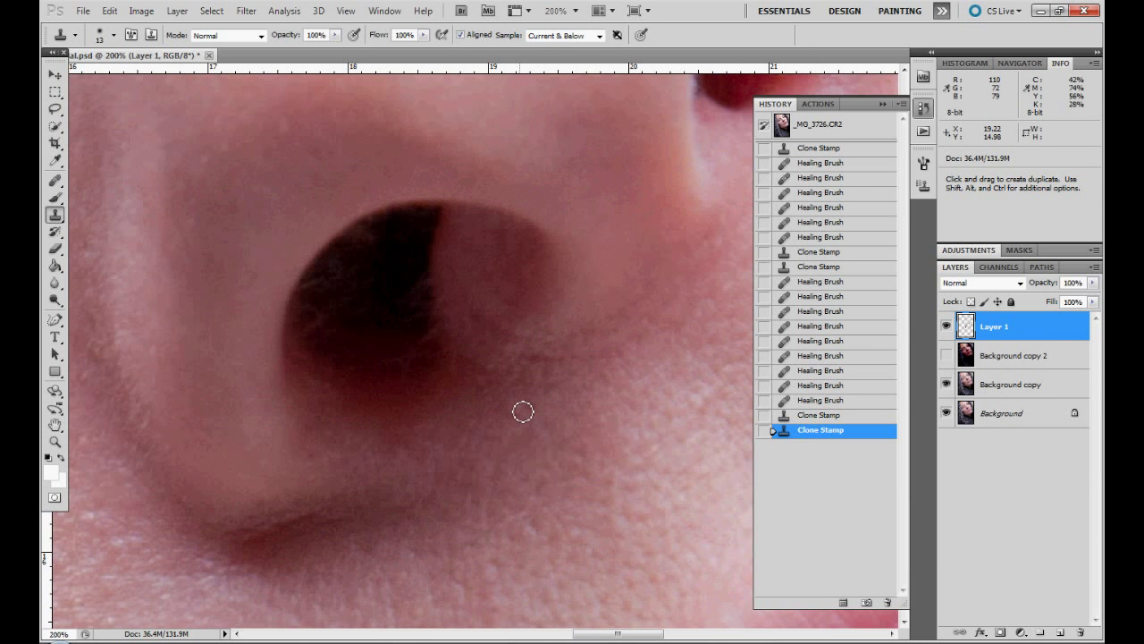
Cover the fine hairs in the upper part of the nostril's dark interior with the Clone Stamp, sampling nearby dark areas
{"action": "mouse_move", "coordinate": [362, 259]}
{"action": "left_mouse_down"}
{"action": "mouse_move", "coordinate": [385, 230]}
{"action": "mouse_move", "coordinate": [370, 284]}
{"action": "left_mouse_up"}
{"action": "left_click", "coordinate": [383, 257], "text": "alt"}
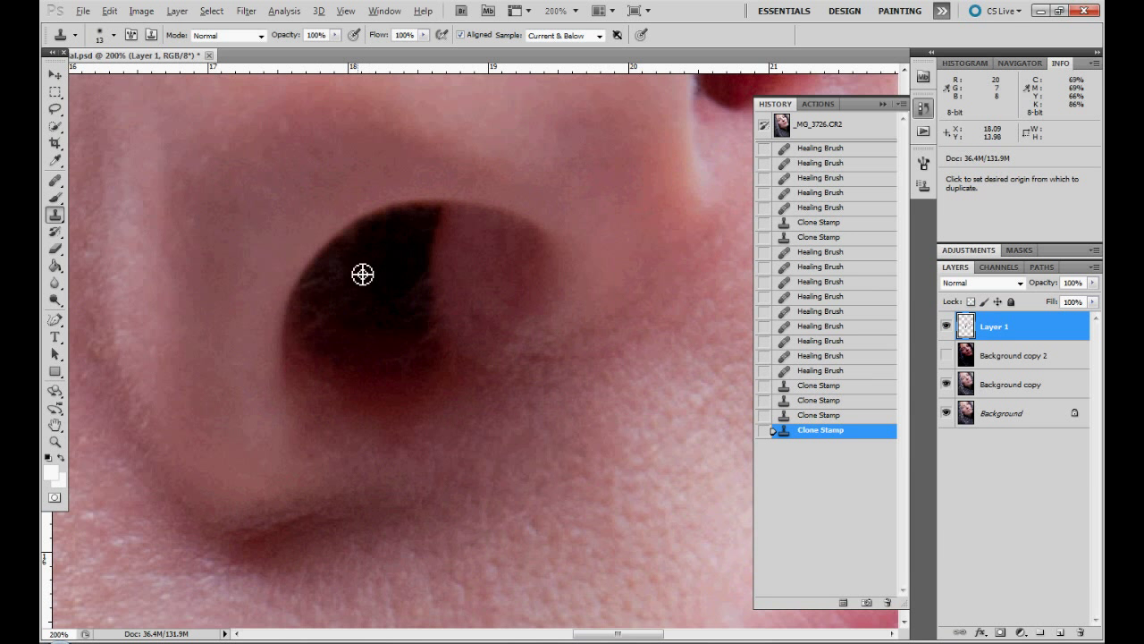
{"action": "left_click", "coordinate": [363, 273], "text": "alt"}
{"action": "left_click", "coordinate": [336, 290]}
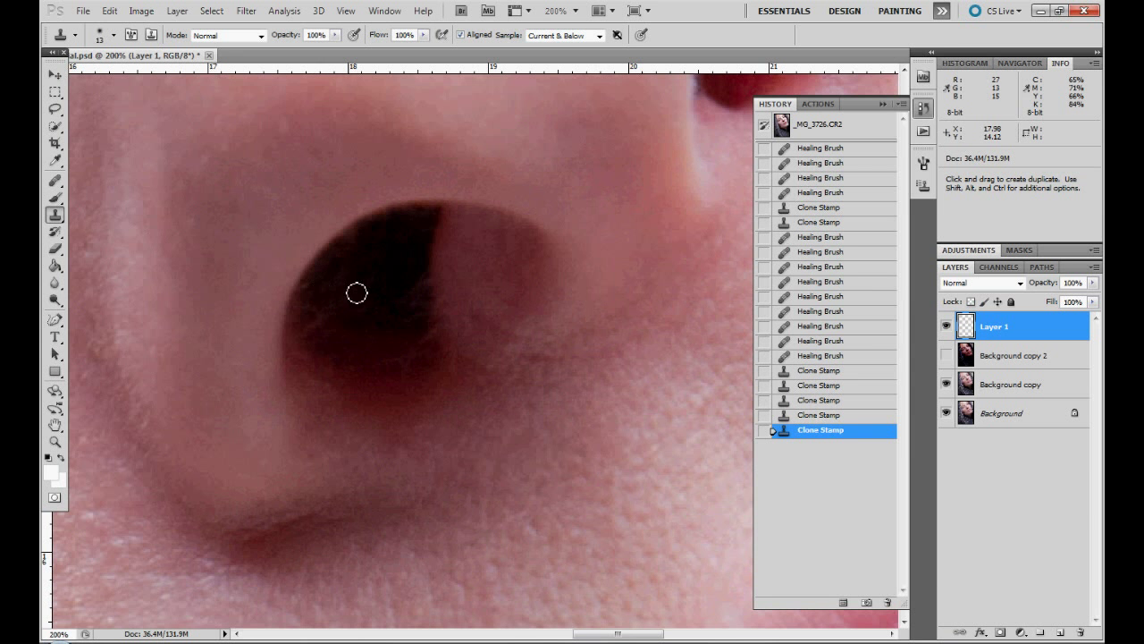
{"action": "left_click", "coordinate": [363, 252], "text": "alt"}
{"action": "left_click_drag", "start_coordinate": [383, 234], "coordinate": [382, 237]}
Clone out the hairs along the right edge of the nostril's dark interior, beside the inner wall
{"action": "key", "text": "space"}
{"action": "left_click_drag", "start_coordinate": [380, 294], "coordinate": [399, 232]}
{"action": "left_click", "coordinate": [437, 217]}
{"action": "left_click", "coordinate": [441, 213], "text": "alt"}
{"action": "left_click", "coordinate": [441, 219]}
{"action": "left_click", "coordinate": [437, 236], "text": "alt"}
{"action": "left_click", "coordinate": [417, 253]}
{"action": "left_click", "coordinate": [442, 258]}
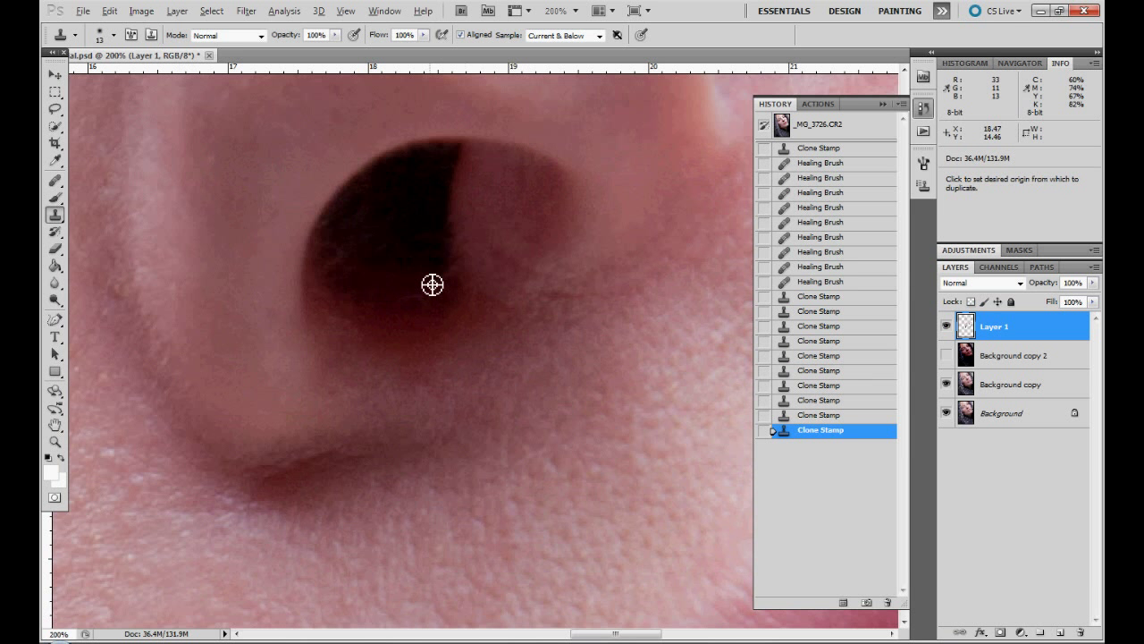
Clone over the hairs in the reddish lower shadow of the nostril, undoing and redoing one stroke from a closer sample
{"action": "left_click", "coordinate": [412, 304]}
{"action": "left_click", "coordinate": [424, 322]}
{"action": "left_click", "coordinate": [434, 327], "text": "alt"}
{"action": "left_click", "coordinate": [450, 332]}
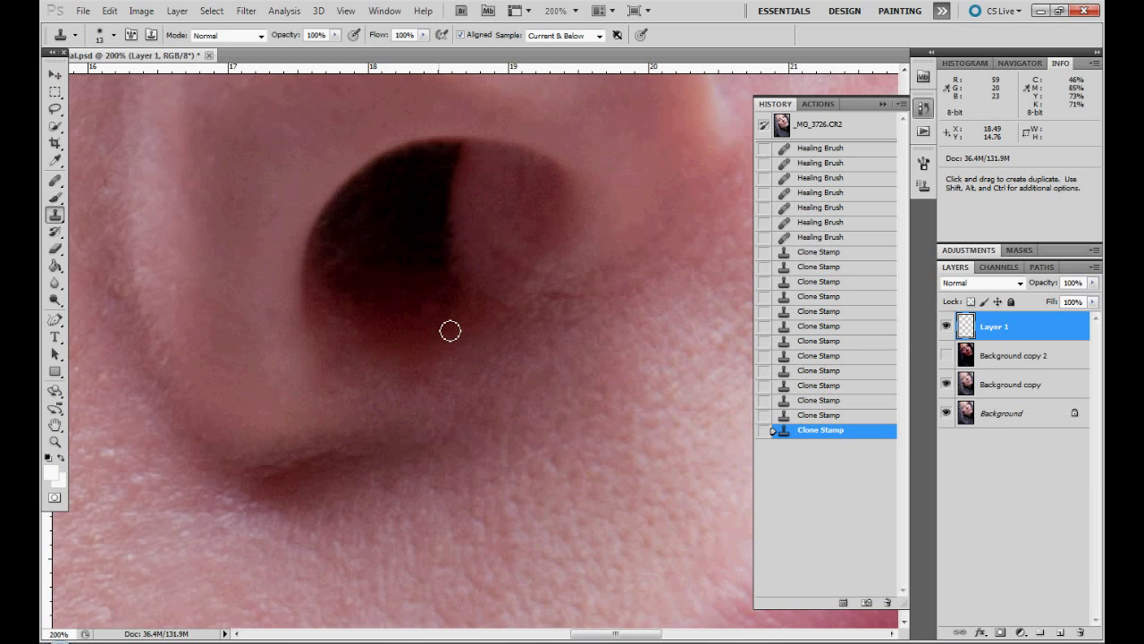
{"action": "key", "text": "ctrl+z"}
{"action": "left_click", "coordinate": [439, 312], "text": "alt"}
{"action": "left_click", "coordinate": [445, 322]}
{"action": "left_click", "coordinate": [429, 289], "text": "alt"}
{"action": "left_click", "coordinate": [418, 299]}
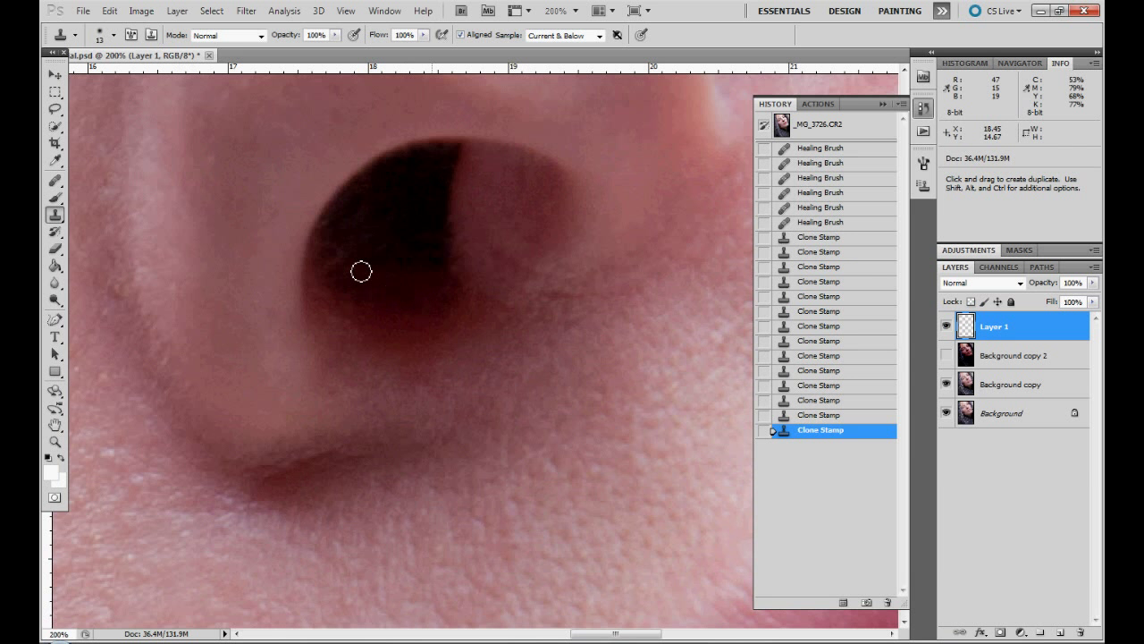
Clone away the remaining light hairs across the middle and left side of the nostril's dark interior
{"action": "left_click", "coordinate": [418, 231], "text": "alt"}
{"action": "left_click", "coordinate": [384, 212]}
{"action": "left_click", "coordinate": [399, 225]}
{"action": "left_click", "coordinate": [437, 234]}
{"action": "left_click", "coordinate": [371, 205], "text": "alt"}
{"action": "left_click", "coordinate": [360, 215]}
{"action": "left_click", "coordinate": [352, 212], "text": "alt"}
{"action": "left_click", "coordinate": [328, 225]}
{"action": "left_click", "coordinate": [424, 156], "text": "alt"}
{"action": "left_click", "coordinate": [454, 221]}
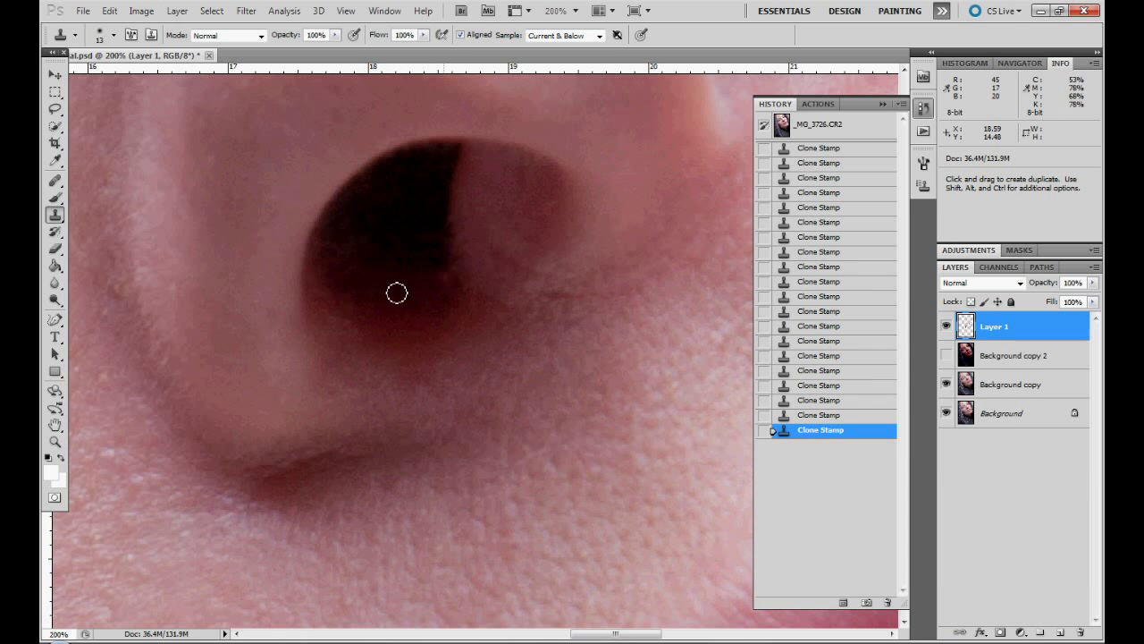
{"action": "left_click", "coordinate": [352, 263], "text": "alt"}
{"action": "left_click", "coordinate": [360, 227], "text": "alt"}
{"action": "left_click", "coordinate": [352, 230]}
Smooth the cloned areas inside the dark nostril opening with the Healing Brush, sampling clean dark spots
{"action": "left_click", "coordinate": [54, 180]}
{"action": "left_click", "coordinate": [371, 225], "text": "alt"}
{"action": "left_click", "coordinate": [442, 212]}
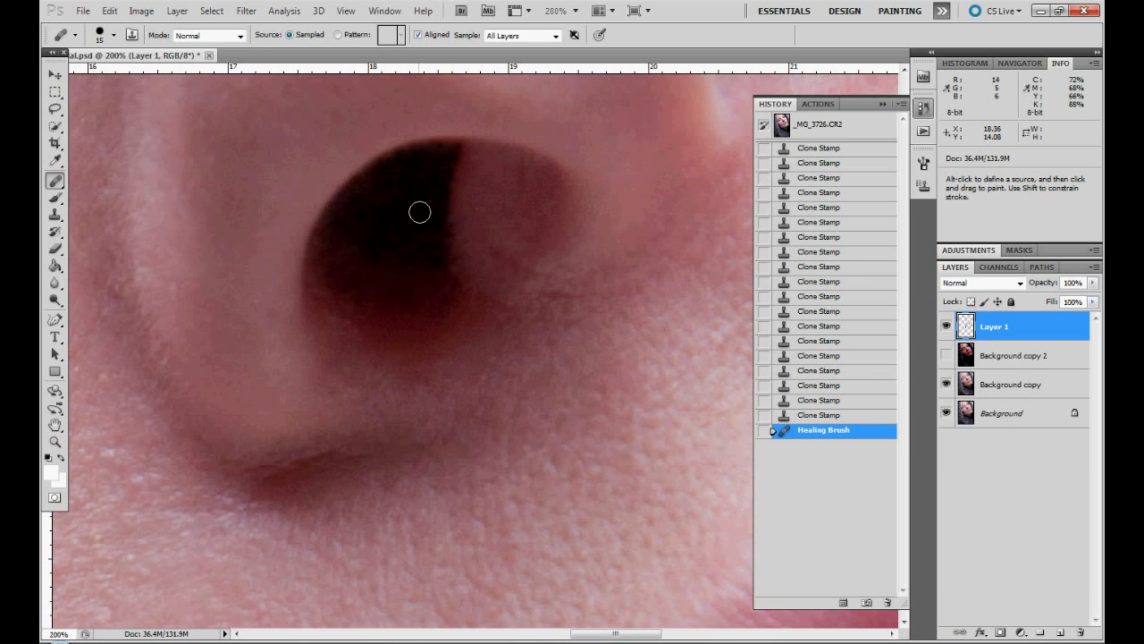
{"action": "left_click_drag", "start_coordinate": [360, 217], "coordinate": [365, 219]}
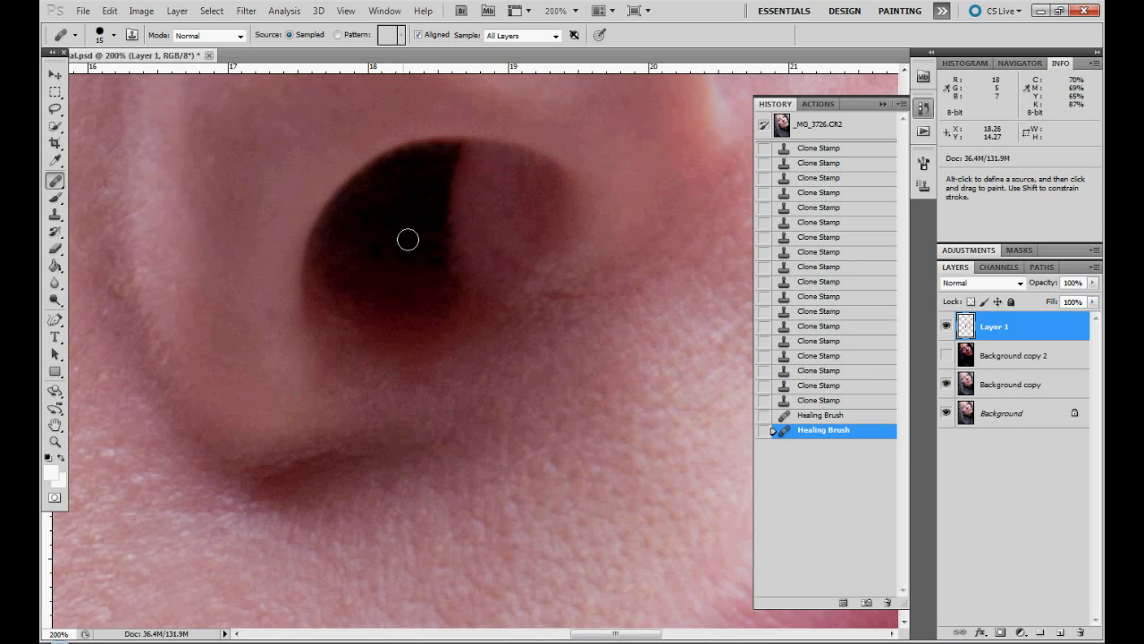
{"action": "left_click", "coordinate": [409, 238], "text": "alt"}
{"action": "left_click", "coordinate": [385, 251]}
{"action": "left_click", "coordinate": [414, 204], "text": "alt"}
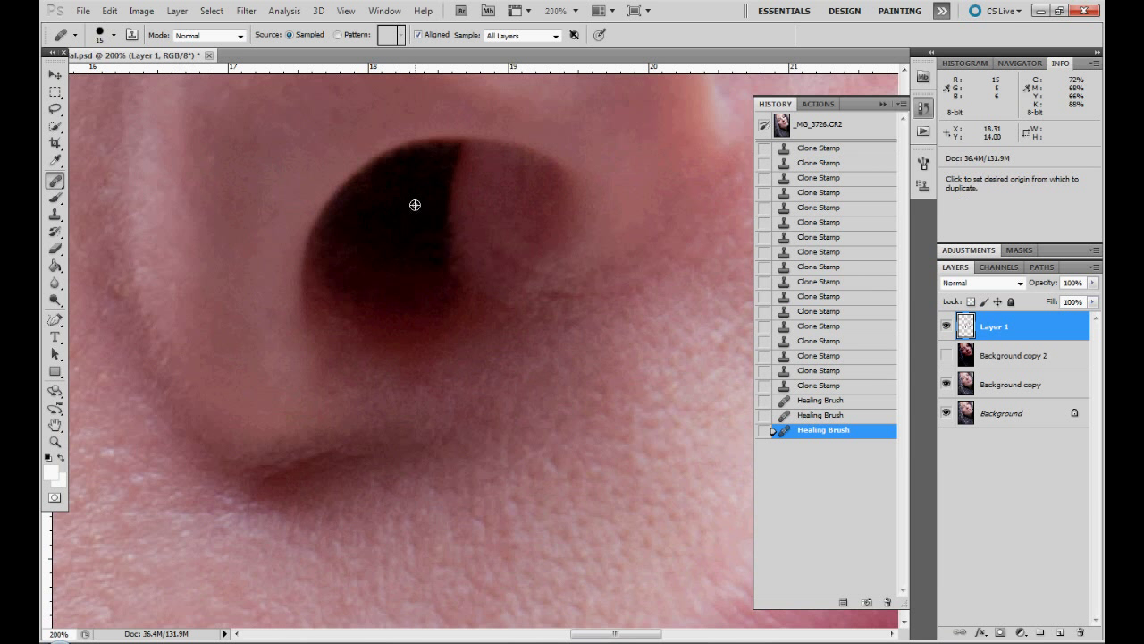
{"action": "left_click", "coordinate": [373, 219]}
{"action": "left_click", "coordinate": [392, 264]}
{"action": "left_click", "coordinate": [348, 276]}
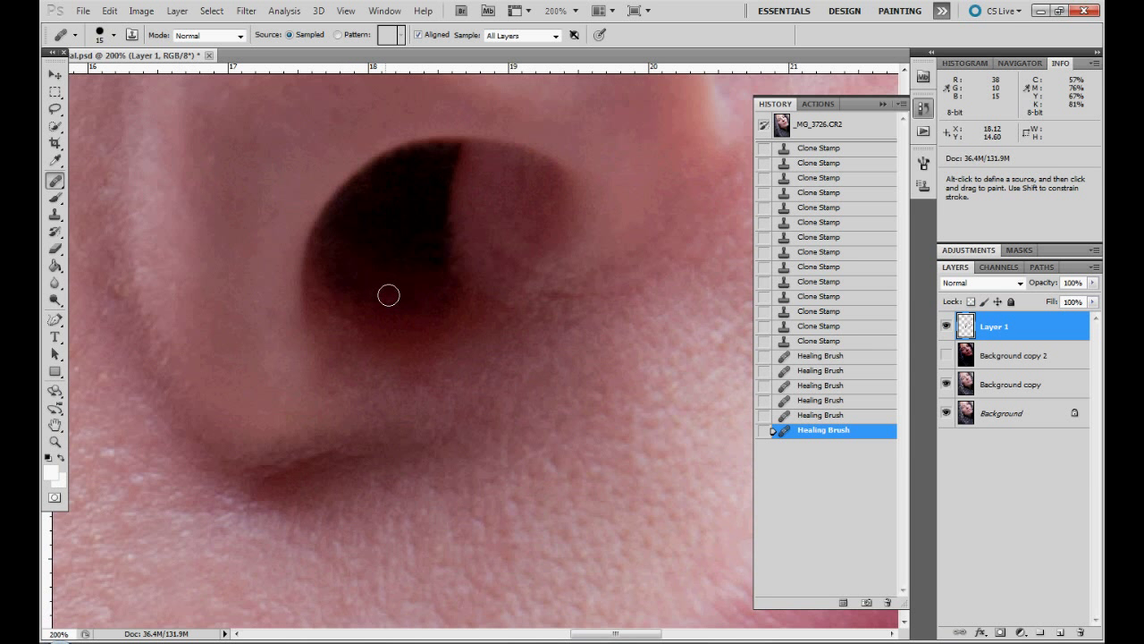
Heal the nostril's lower shadow and the edge beside the inner wall, undoing the last healing stroke
{"action": "left_click", "coordinate": [396, 301], "text": "alt"}
{"action": "left_click", "coordinate": [415, 304]}
{"action": "left_click", "coordinate": [415, 304]}
{"action": "scroll", "coordinate": [524, 281], "scroll_direction": "up", "scroll_amount": 3}
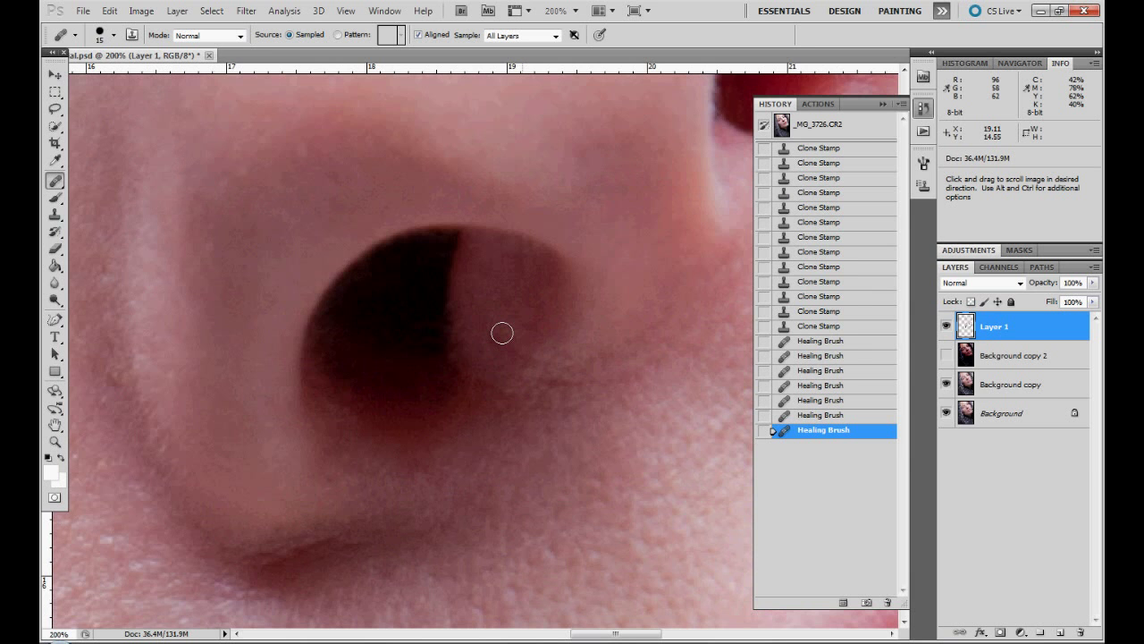
{"action": "left_click", "coordinate": [451, 361]}
{"action": "left_click", "coordinate": [454, 361], "text": "alt"}
{"action": "left_click", "coordinate": [477, 341]}
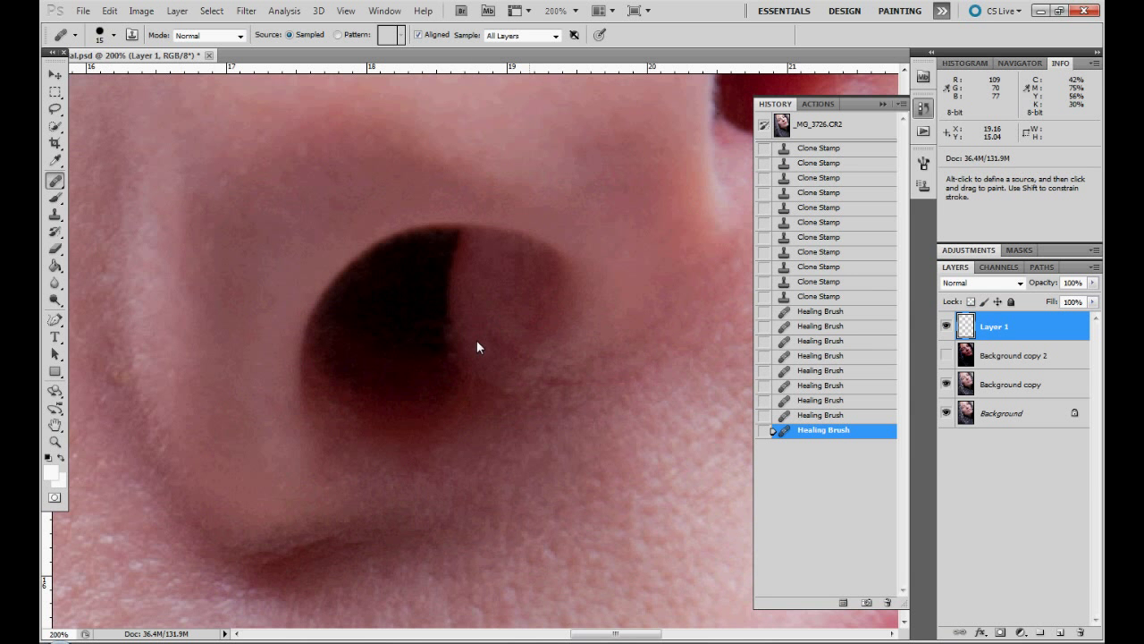
{"action": "key", "text": "ctrl+z"}
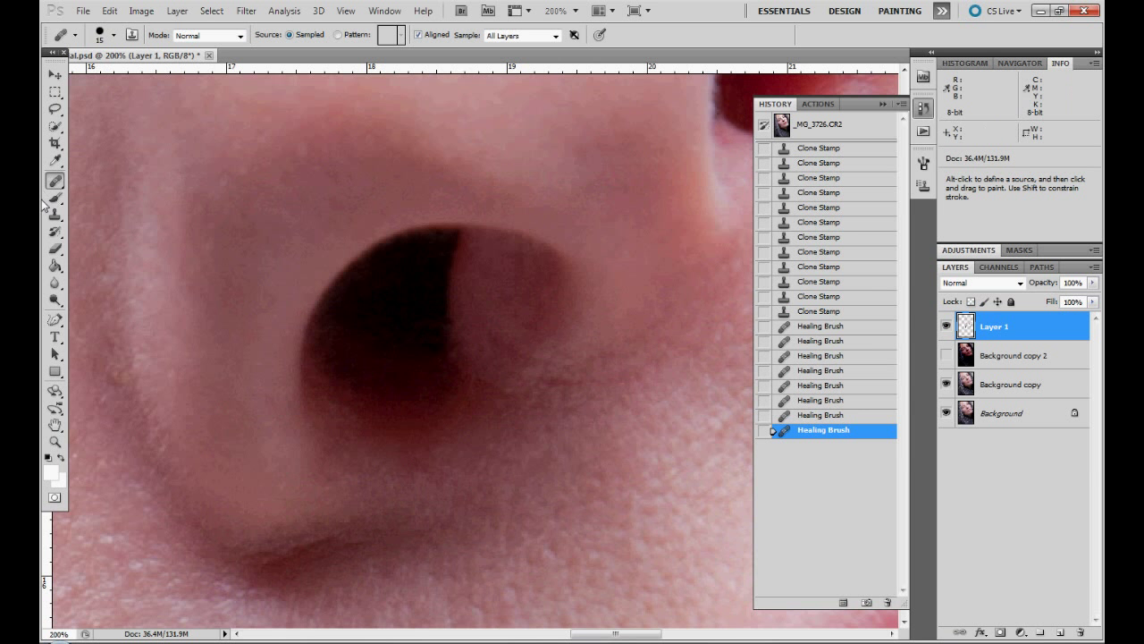
Clone out the streaks at the dark interior's right edge, and hide and reshow Layer 1 to compare
{"action": "left_click", "coordinate": [54, 215]}
{"action": "left_click", "coordinate": [457, 316], "text": "alt"}
{"action": "left_click", "coordinate": [453, 322]}
{"action": "left_click_drag", "start_coordinate": [423, 317], "coordinate": [414, 347]}
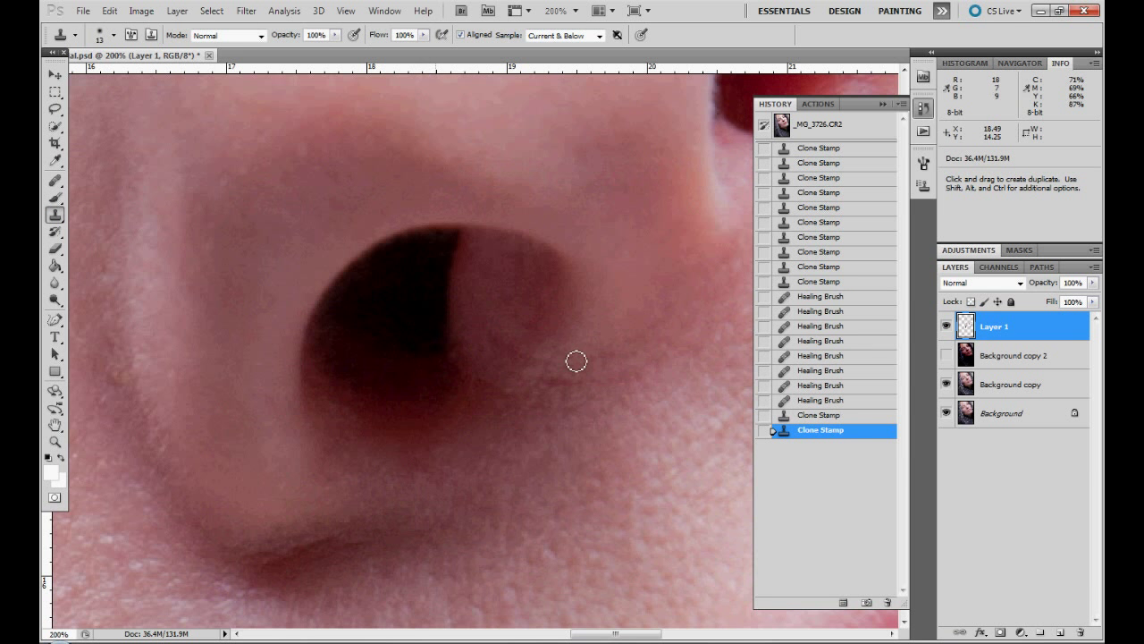
{"action": "left_click", "coordinate": [947, 328]}
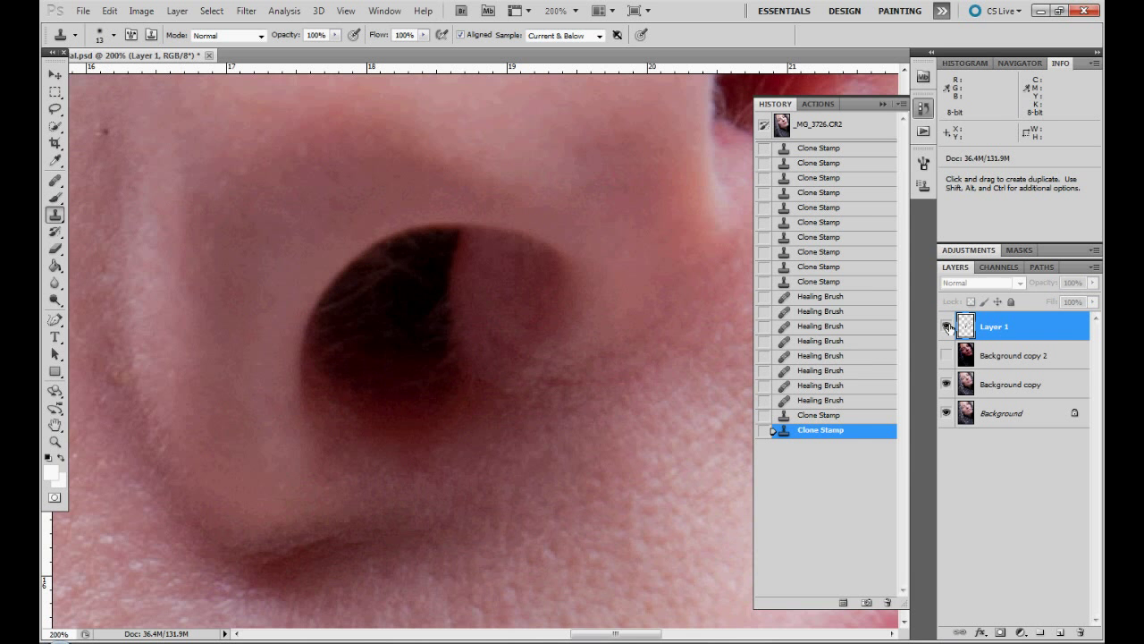
{"action": "left_click", "coordinate": [947, 328]}
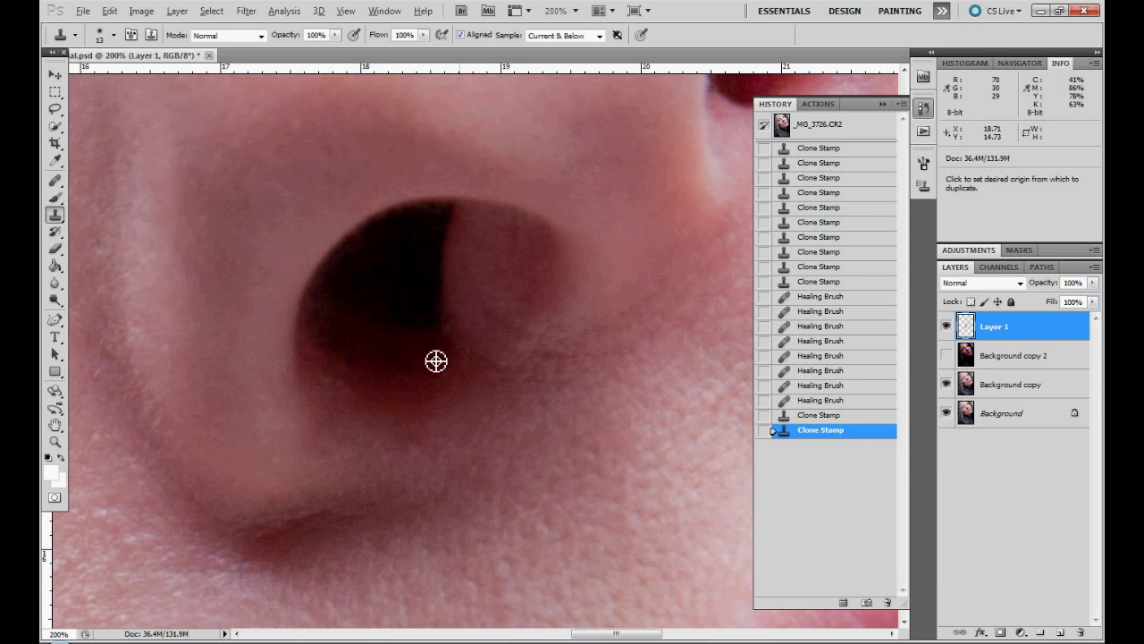
Heal the blemishes on the nostril's reddish inner wall and the skin just below it with the Healing Brush
{"action": "left_click", "coordinate": [54, 181]}
{"action": "left_click", "coordinate": [480, 377], "text": "alt"}
{"action": "left_click", "coordinate": [489, 363]}
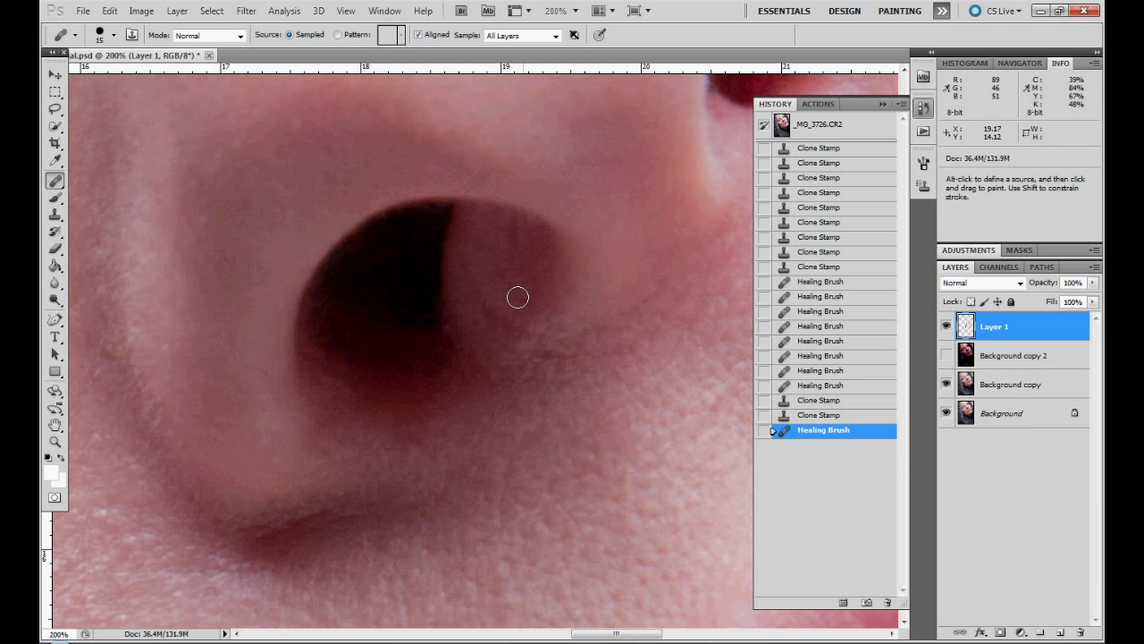
{"action": "left_click", "coordinate": [486, 313]}
{"action": "left_click", "coordinate": [538, 291]}
{"action": "left_click", "coordinate": [526, 301]}
Heal the marks at the top of the nostril's inner wall, the skin beside it and the lower shadow
{"action": "left_click", "coordinate": [515, 225], "text": "alt"}
{"action": "left_click", "coordinate": [498, 216]}
{"action": "left_click_drag", "start_coordinate": [566, 219], "coordinate": [633, 193]}
{"action": "left_click", "coordinate": [429, 339], "text": "alt"}
{"action": "left_click", "coordinate": [412, 321]}
Heal the small spots on the outer wing of the nose beside the nostril
{"action": "key", "text": "space"}
{"action": "left_click_drag", "start_coordinate": [495, 242], "coordinate": [416, 380]}
{"action": "left_click_drag", "start_coordinate": [518, 232], "coordinate": [621, 278]}
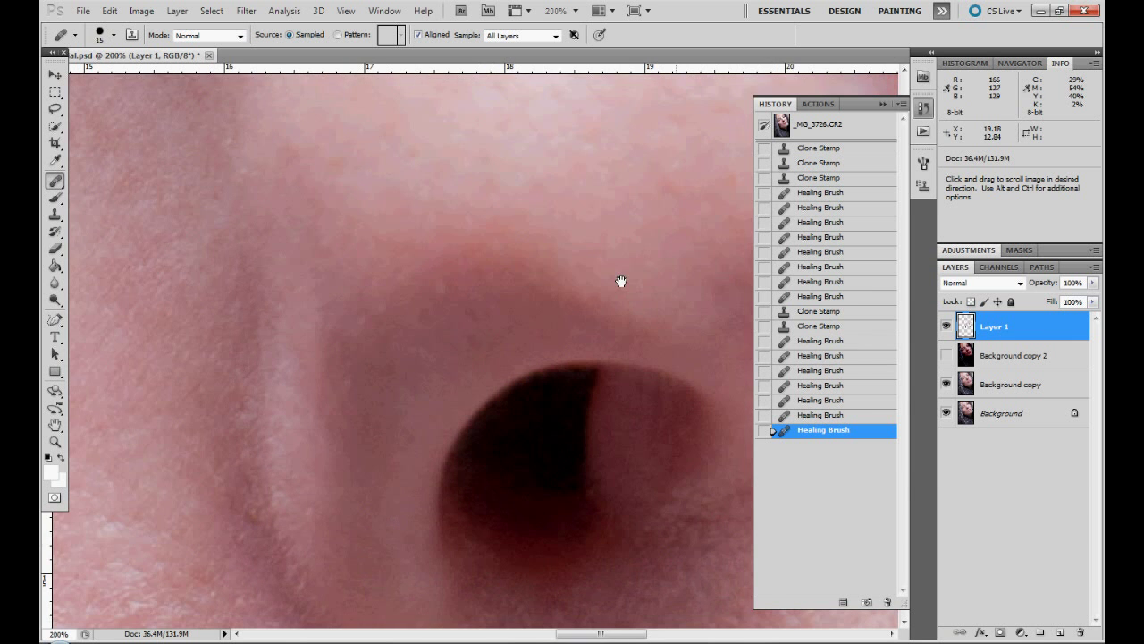
{"action": "key", "text": "space"}
{"action": "left_click_drag", "start_coordinate": [380, 535], "coordinate": [585, 283]}
{"action": "left_click", "coordinate": [600, 211], "text": "alt"}
{"action": "left_click", "coordinate": [613, 199]}
{"action": "left_click", "coordinate": [594, 198]}
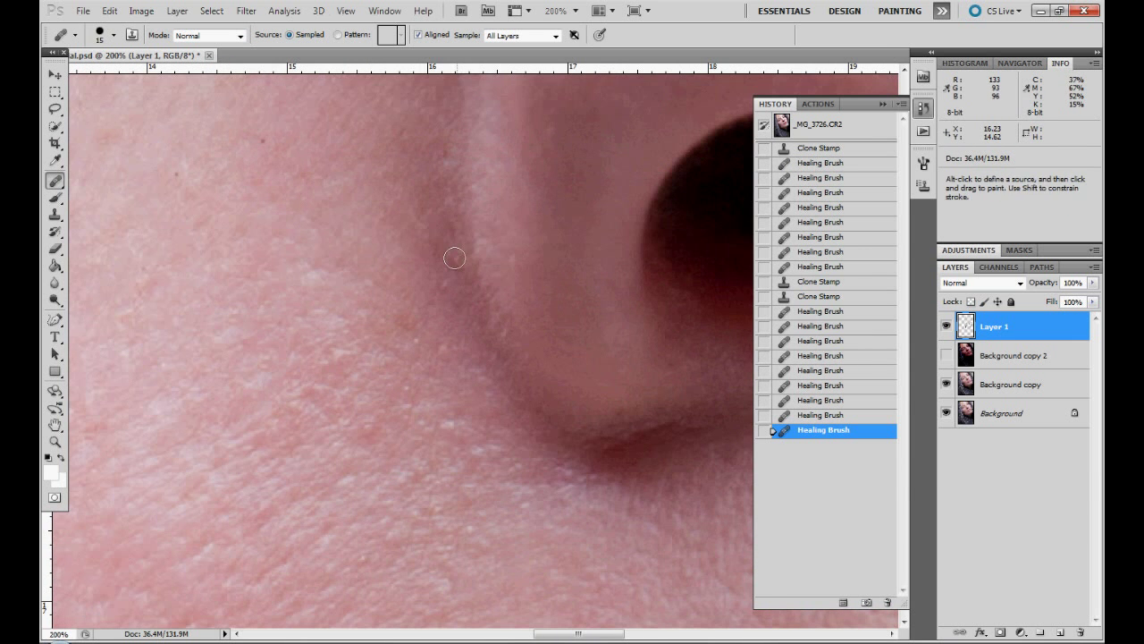
{"action": "left_click", "coordinate": [536, 204]}
Remove the small blemishes on the cheek beside the nose with the Healing Brush
{"action": "left_click_drag", "start_coordinate": [557, 200], "coordinate": [774, 256]}
{"action": "left_click", "coordinate": [483, 196]}
{"action": "left_click", "coordinate": [411, 238], "text": "alt"}
{"action": "left_click", "coordinate": [393, 231]}
{"action": "left_click", "coordinate": [445, 273]}
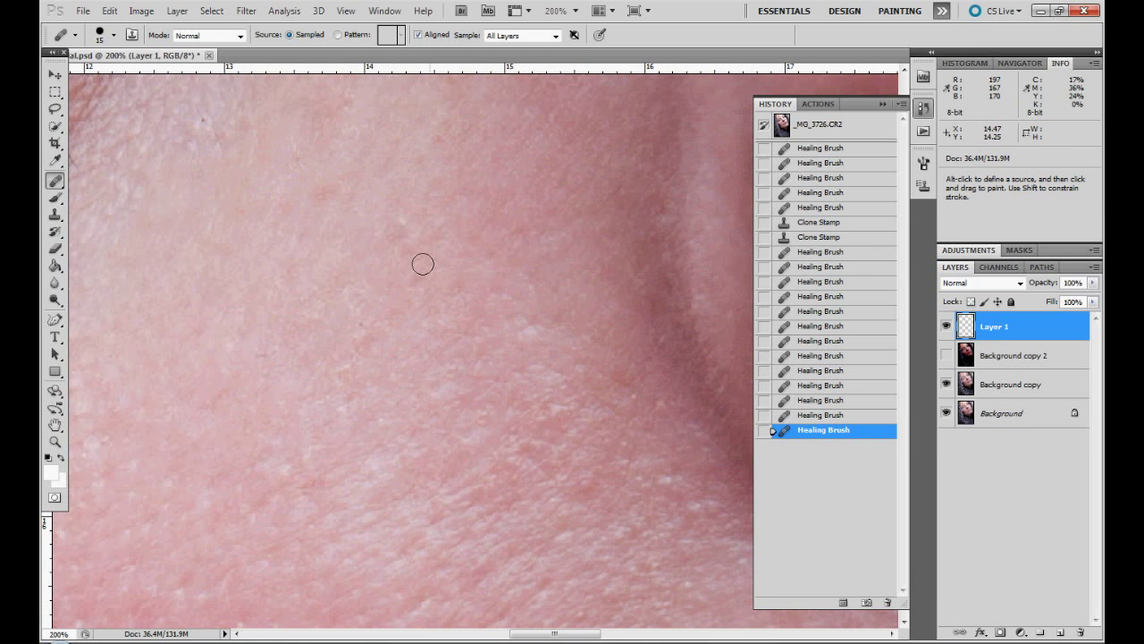
{"action": "key", "text": "space"}
{"action": "left_click_drag", "start_coordinate": [243, 178], "coordinate": [396, 237]}
{"action": "left_click", "coordinate": [352, 190]}
{"action": "left_click", "coordinate": [457, 257]}
{"action": "left_click", "coordinate": [502, 388]}
Heal the spots on the lower cheek, working down below the wing of the nose
{"action": "key", "text": "space"}
{"action": "left_click_drag", "start_coordinate": [422, 391], "coordinate": [386, 258]}
{"action": "left_click", "coordinate": [374, 288]}
{"action": "left_click", "coordinate": [401, 414]}
{"action": "key", "text": "space"}
{"action": "left_click_drag", "start_coordinate": [590, 428], "coordinate": [416, 255]}
{"action": "left_click", "coordinate": [511, 274]}
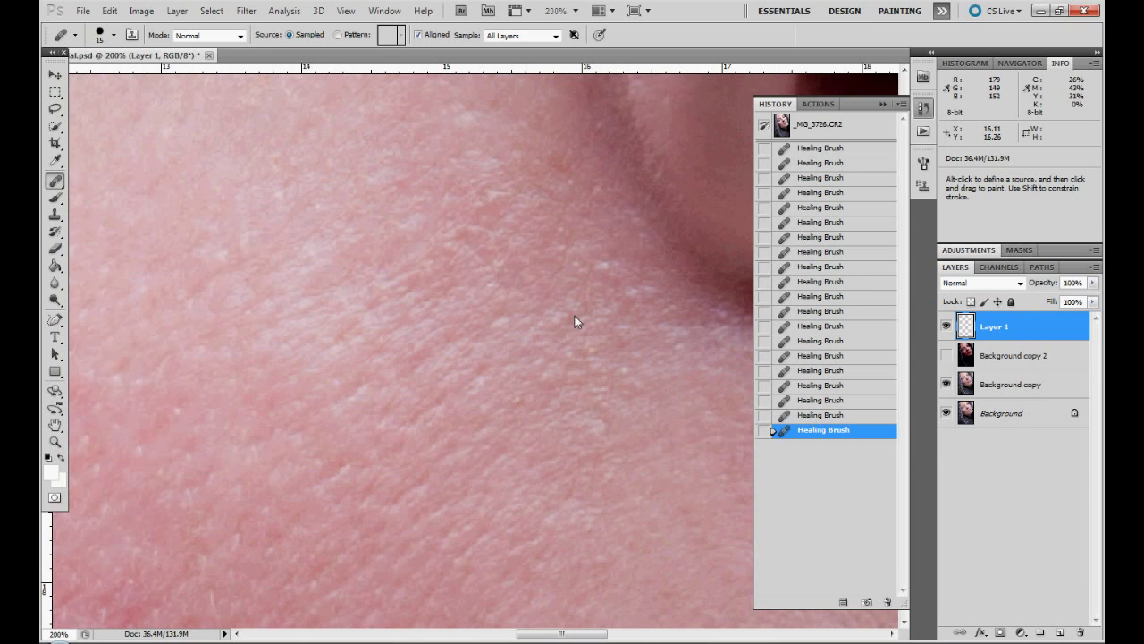
Heal the uneven spots on the skin above the corner of the mouth, sampling clean skin nearby
{"action": "key", "text": "space"}
{"action": "left_click_drag", "start_coordinate": [361, 500], "coordinate": [443, 355]}
{"action": "mouse_move", "coordinate": [645, 537]}
{"action": "left_mouse_down"}
{"action": "mouse_move", "coordinate": [345, 330]}
{"action": "mouse_move", "coordinate": [128, 307]}
{"action": "left_mouse_up"}
{"action": "left_click_drag", "start_coordinate": [403, 231], "coordinate": [379, 432]}
{"action": "left_click", "coordinate": [413, 290], "text": "alt"}
{"action": "left_click", "coordinate": [389, 312]}
{"action": "left_click", "coordinate": [364, 266], "text": "alt"}
{"action": "left_click", "coordinate": [356, 283]}
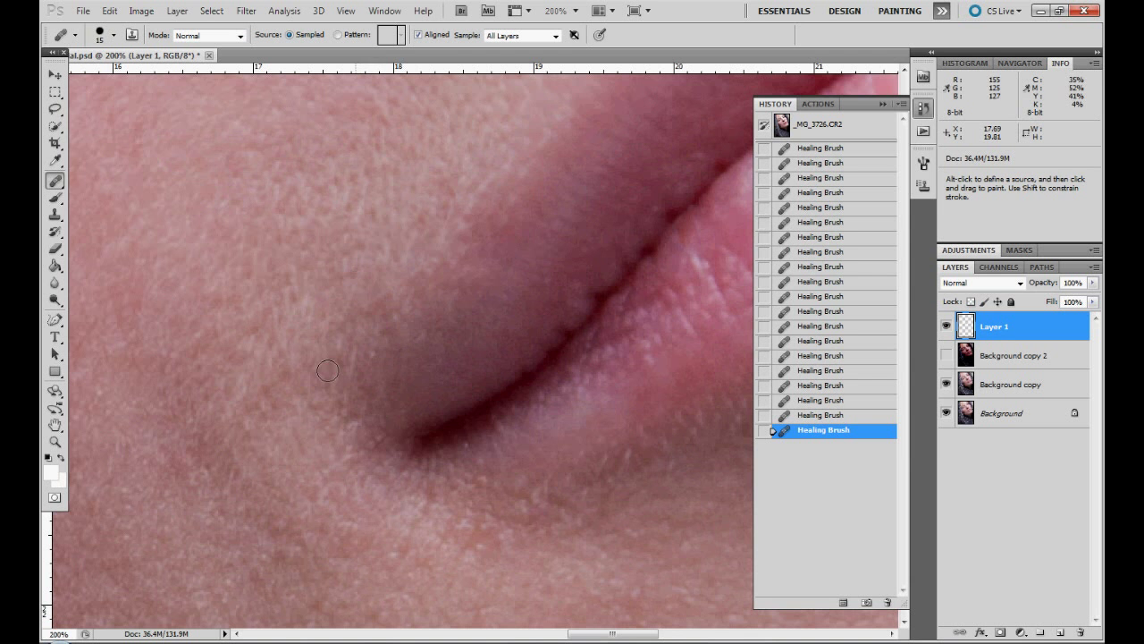
Heal the mark on the skin just outside the corner of the mouth
{"action": "key", "text": "space"}
{"action": "left_click_drag", "start_coordinate": [437, 399], "coordinate": [491, 250]}
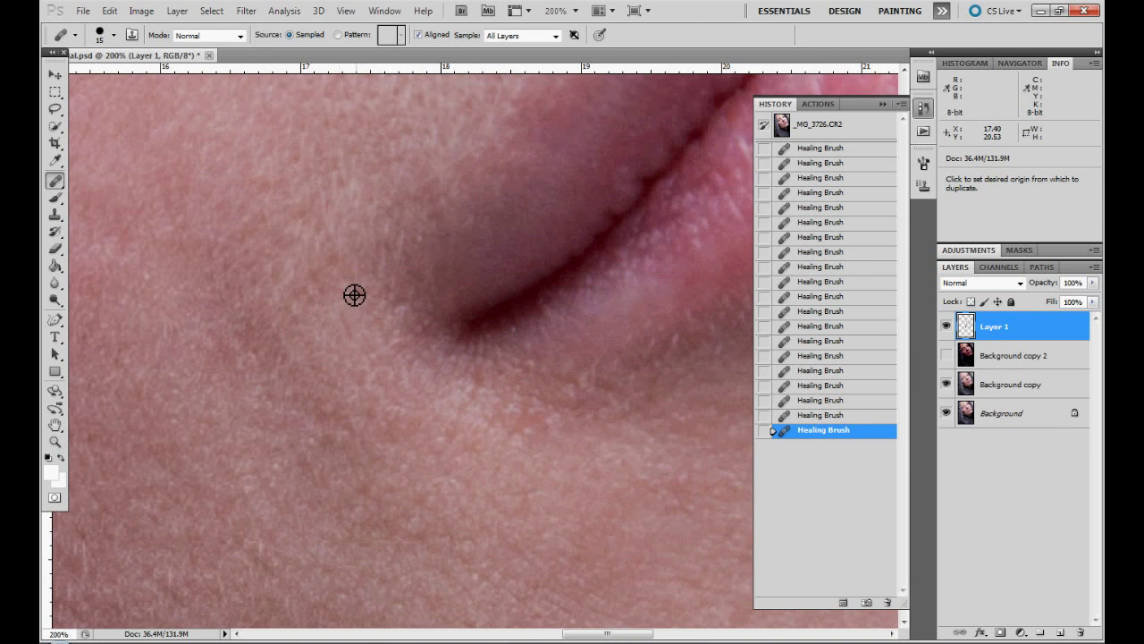
{"action": "left_click", "coordinate": [371, 287]}
{"action": "left_click", "coordinate": [513, 370], "text": "alt"}
{"action": "key", "text": "space"}
{"action": "left_click_drag", "start_coordinate": [476, 373], "coordinate": [491, 481]}
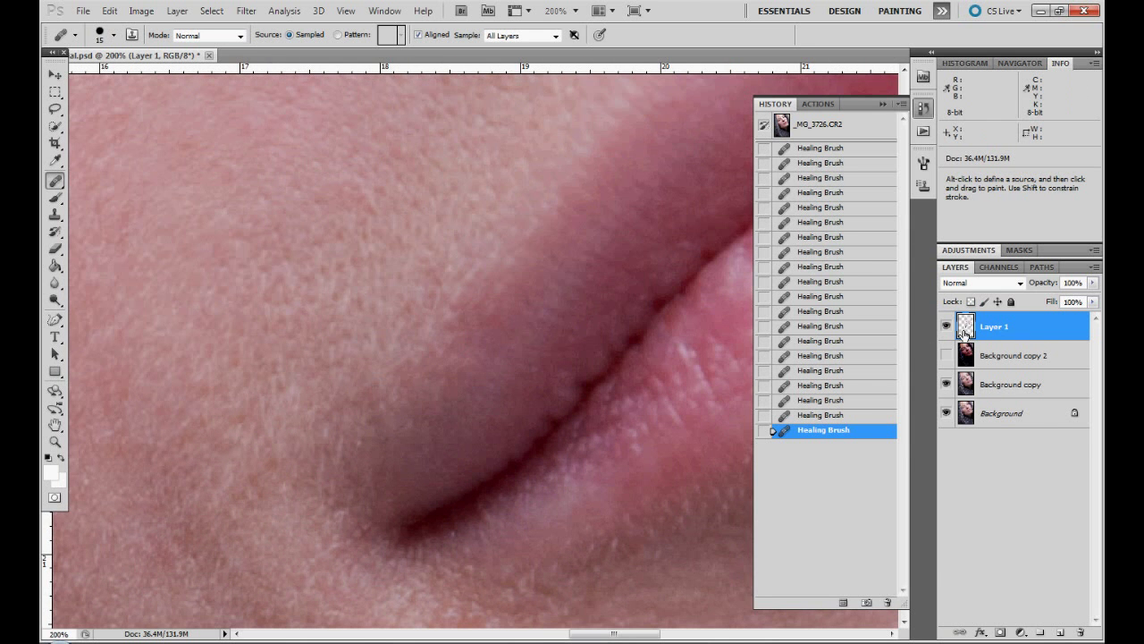
Hide and reshow Layer 1 repeatedly to compare the skin around the mouth before and after retouching
{"action": "left_click", "coordinate": [943, 329]}
{"action": "left_click", "coordinate": [943, 329]}
{"action": "left_click", "coordinate": [943, 329]}
{"action": "left_click", "coordinate": [943, 329]}
Heal the blotches on the skin above the mouth corner and along the upper lip's outer edge
{"action": "key", "text": "space"}
{"action": "left_click_drag", "start_coordinate": [534, 344], "coordinate": [536, 281]}
{"action": "left_click", "coordinate": [317, 315], "text": "alt"}
{"action": "mouse_move", "coordinate": [346, 306]}
{"action": "left_mouse_down"}
{"action": "mouse_move", "coordinate": [319, 298]}
{"action": "mouse_move", "coordinate": [326, 292]}
{"action": "left_mouse_up"}
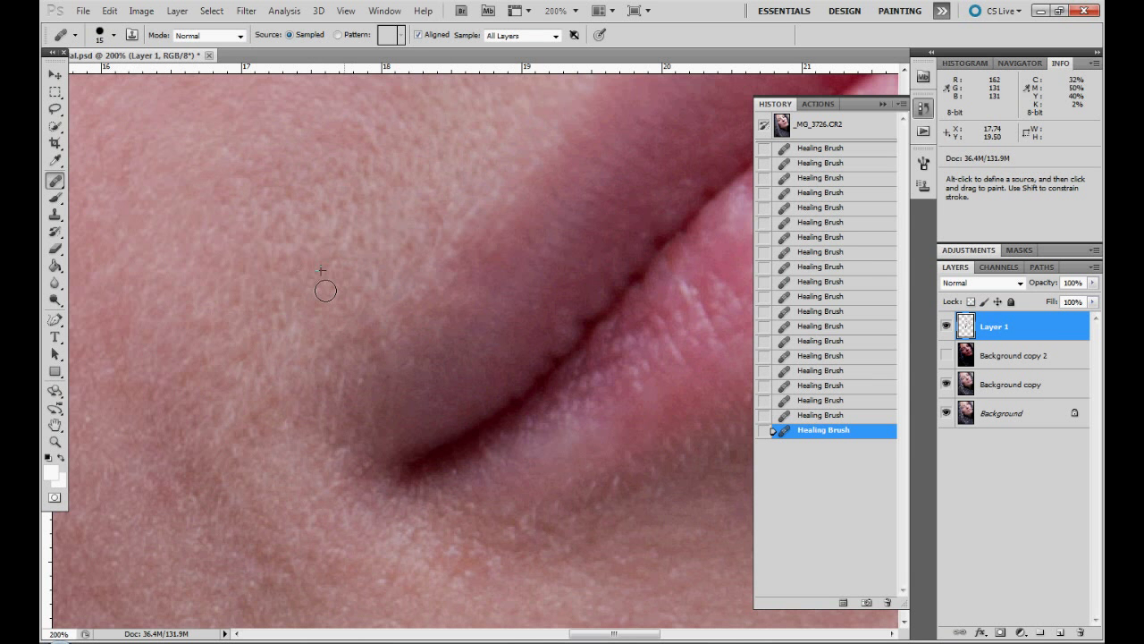
{"action": "left_click", "coordinate": [265, 333], "text": "alt"}
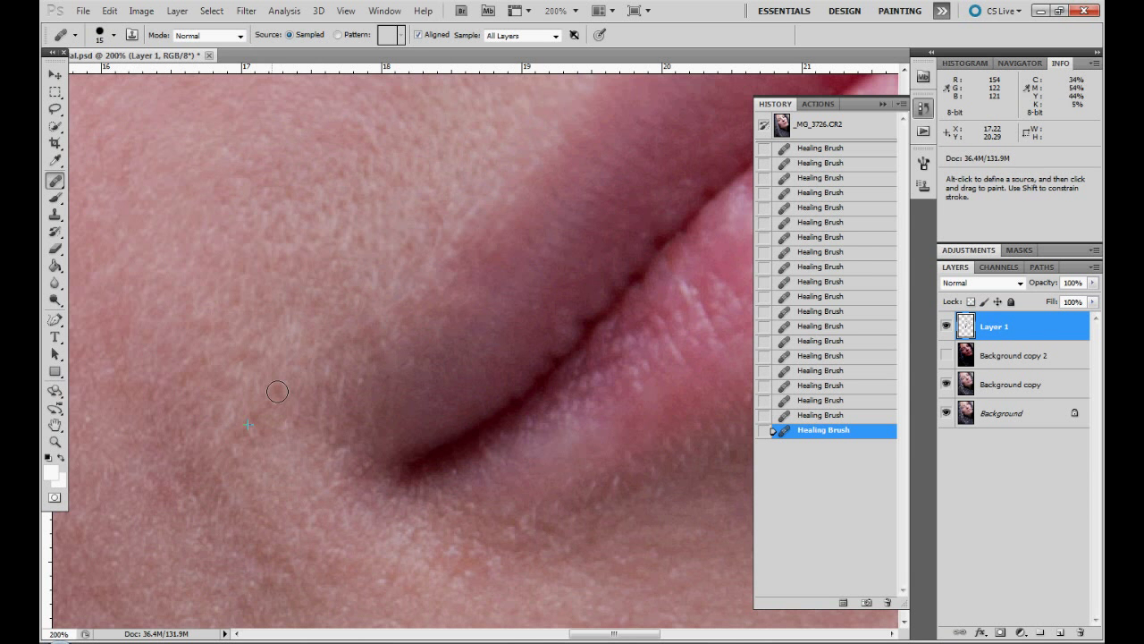
{"action": "left_click", "coordinate": [399, 279], "text": "alt"}
{"action": "left_click_drag", "start_coordinate": [408, 311], "coordinate": [375, 320]}
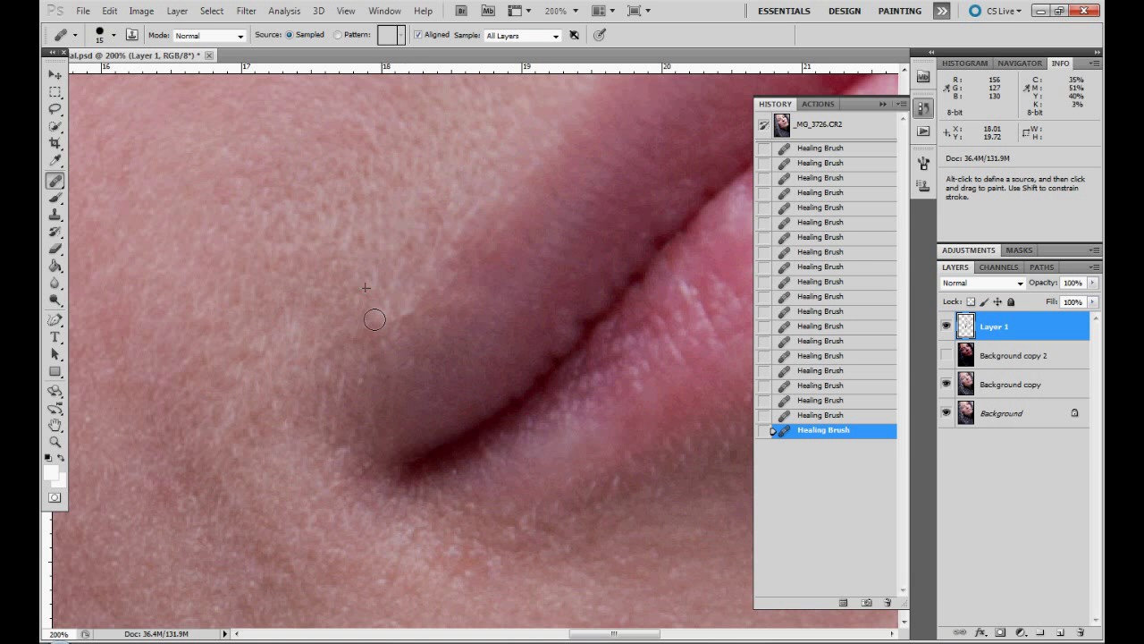
Even out the shaded crease beside the corner of the mouth with the Healing Brush
{"action": "left_click", "coordinate": [451, 205], "text": "alt"}
{"action": "mouse_move", "coordinate": [473, 218]}
{"action": "left_mouse_down"}
{"action": "mouse_move", "coordinate": [409, 275]}
{"action": "mouse_move", "coordinate": [416, 196]}
{"action": "mouse_move", "coordinate": [383, 242]}
{"action": "left_mouse_up"}
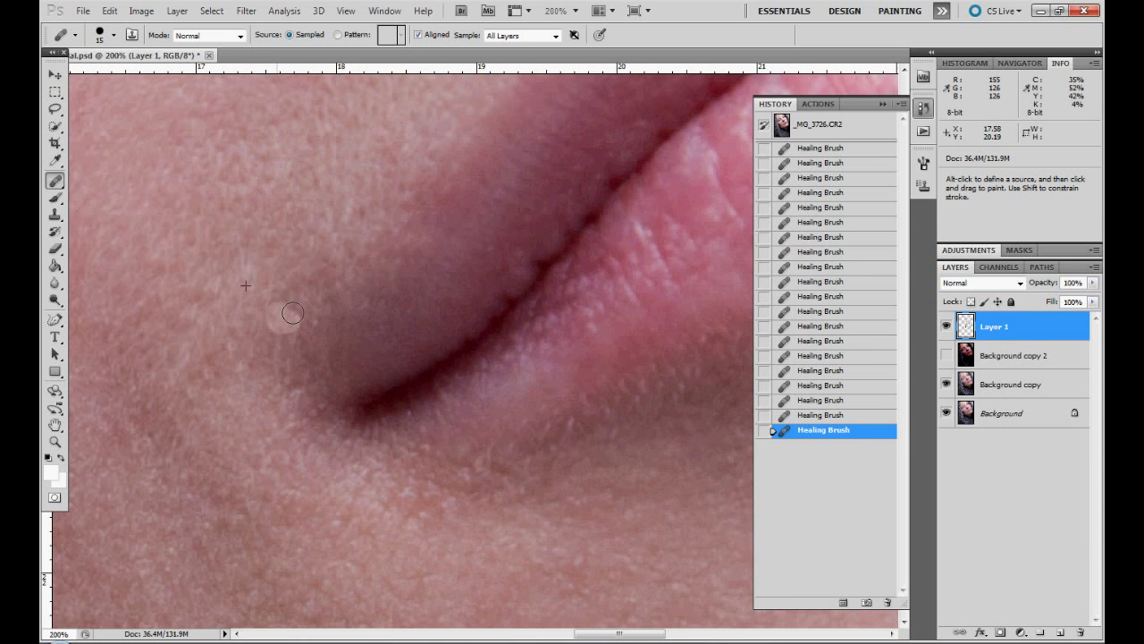
{"action": "left_click", "coordinate": [264, 405], "text": "alt"}
{"action": "left_click_drag", "start_coordinate": [273, 383], "coordinate": [279, 353]}
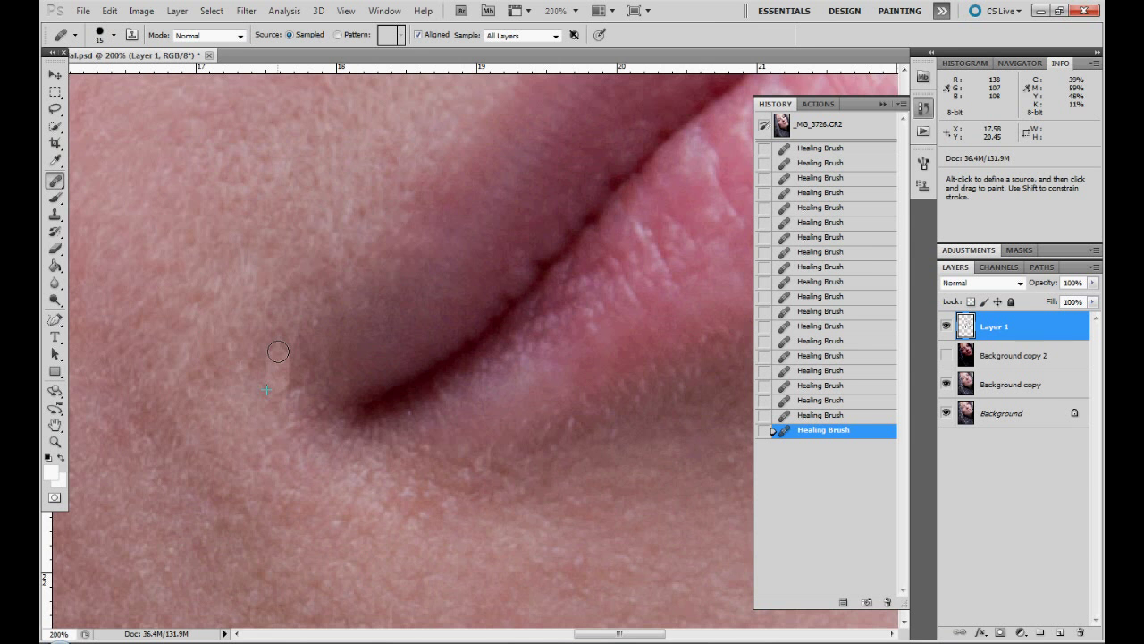
Heal the light creases and dry lines on the part of the lower lip nearest the mouth corner
{"action": "left_click_drag", "start_coordinate": [433, 363], "coordinate": [98, 332]}
{"action": "mouse_move", "coordinate": [536, 363]}
{"action": "left_mouse_down"}
{"action": "mouse_move", "coordinate": [349, 357]}
{"action": "mouse_move", "coordinate": [331, 486]}
{"action": "left_mouse_up"}
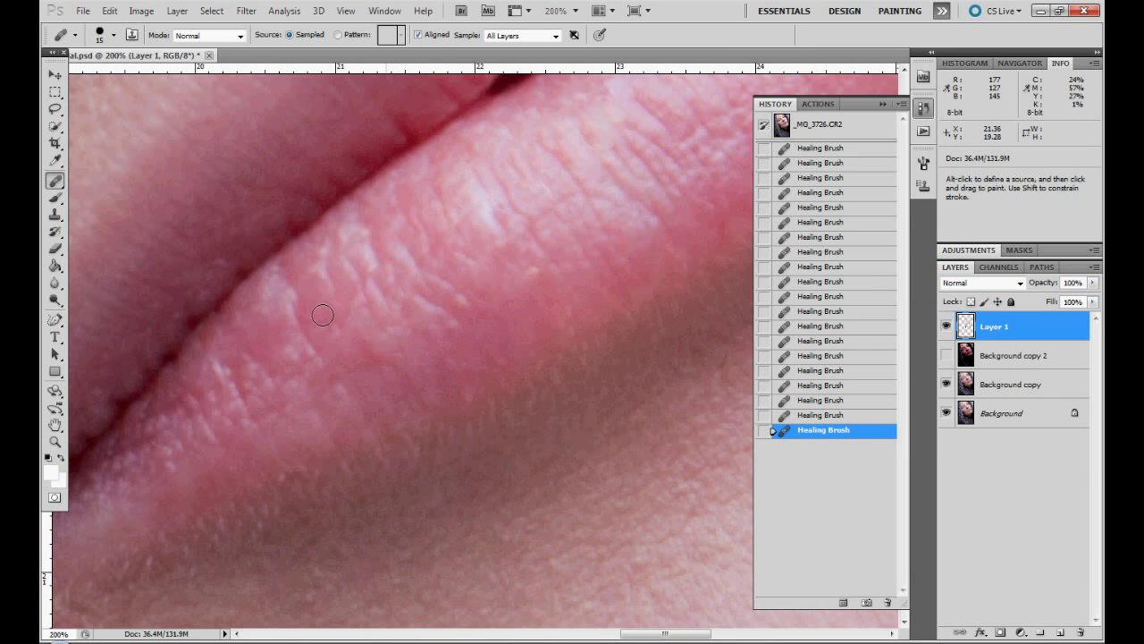
{"action": "left_click_drag", "start_coordinate": [292, 310], "coordinate": [313, 351]}
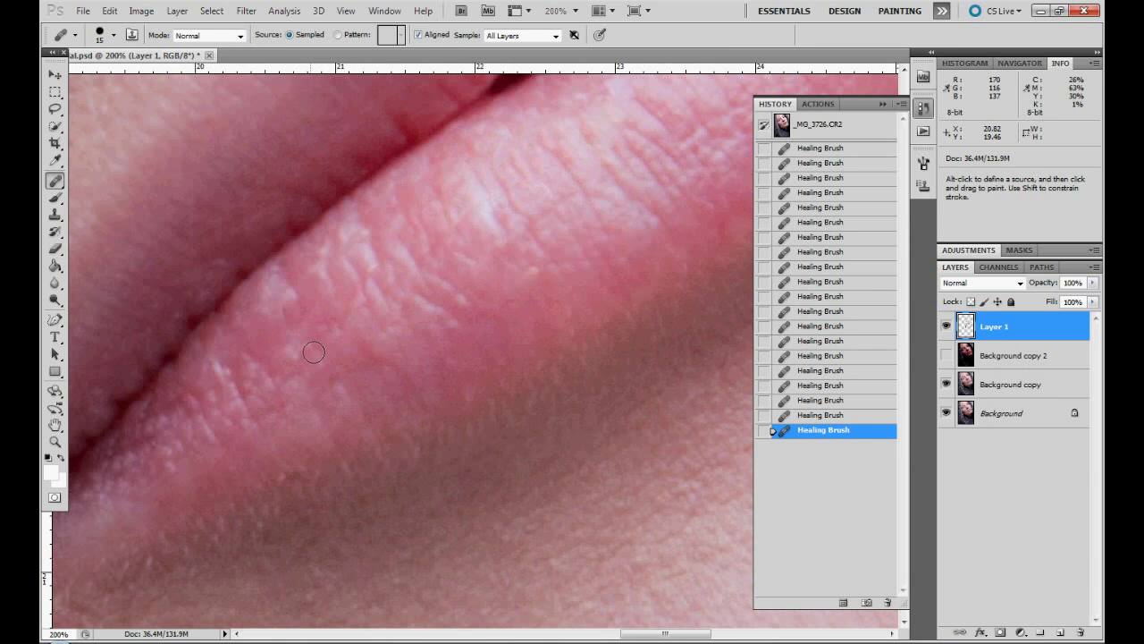
{"action": "left_click_drag", "start_coordinate": [292, 275], "coordinate": [291, 291]}
{"action": "left_click", "coordinate": [281, 317], "text": "alt"}
{"action": "left_click", "coordinate": [272, 349], "text": "alt"}
{"action": "left_click_drag", "start_coordinate": [250, 356], "coordinate": [241, 399]}
Heal the dry creases on the middle of the lower lip
{"action": "key", "text": "space"}
{"action": "left_click_drag", "start_coordinate": [405, 307], "coordinate": [105, 511]}
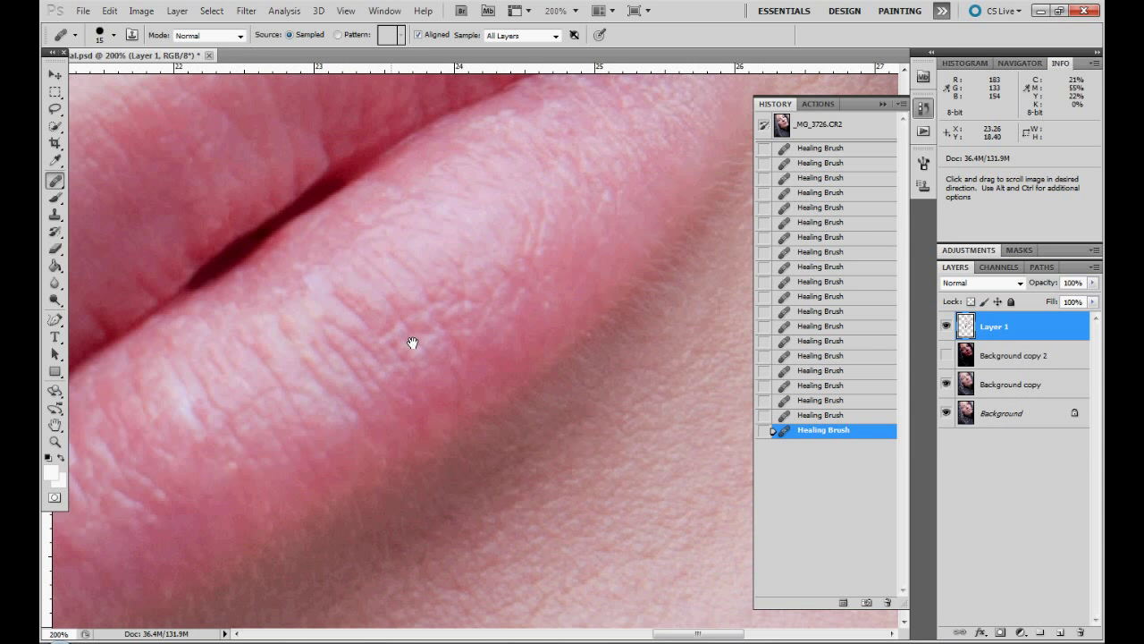
{"action": "left_click_drag", "start_coordinate": [415, 274], "coordinate": [422, 288]}
{"action": "left_click", "coordinate": [458, 301], "text": "alt"}
Examine the lips, the skin around the nostril and the cheek up to the eye for remaining blemishes
{"action": "left_click_drag", "start_coordinate": [513, 233], "coordinate": [516, 454]}
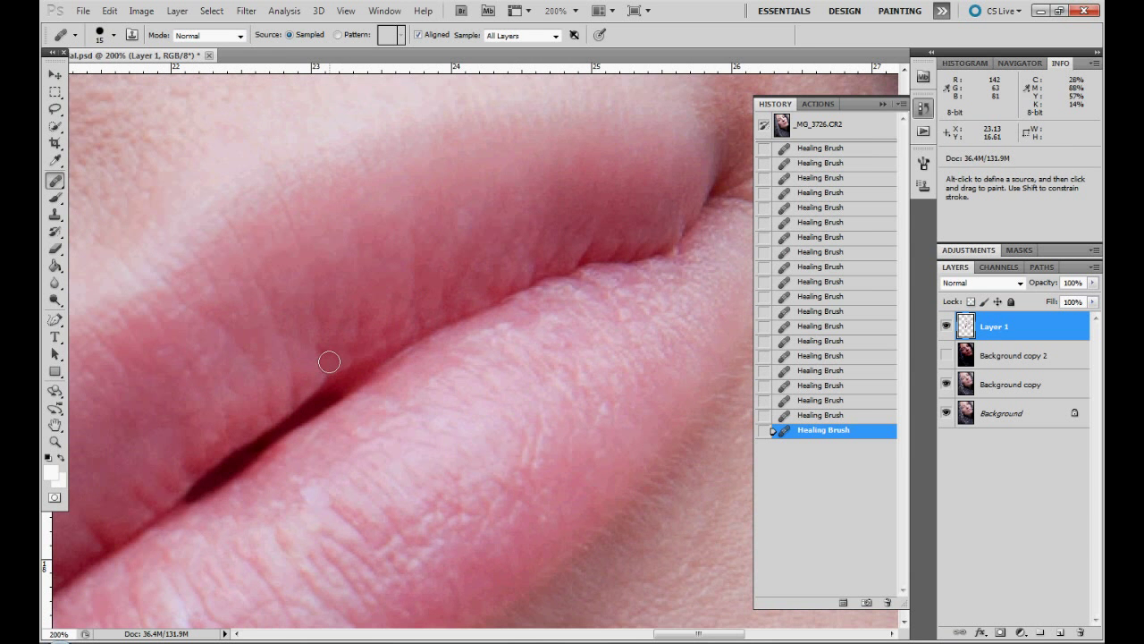
{"action": "left_click_drag", "start_coordinate": [483, 249], "coordinate": [503, 301]}
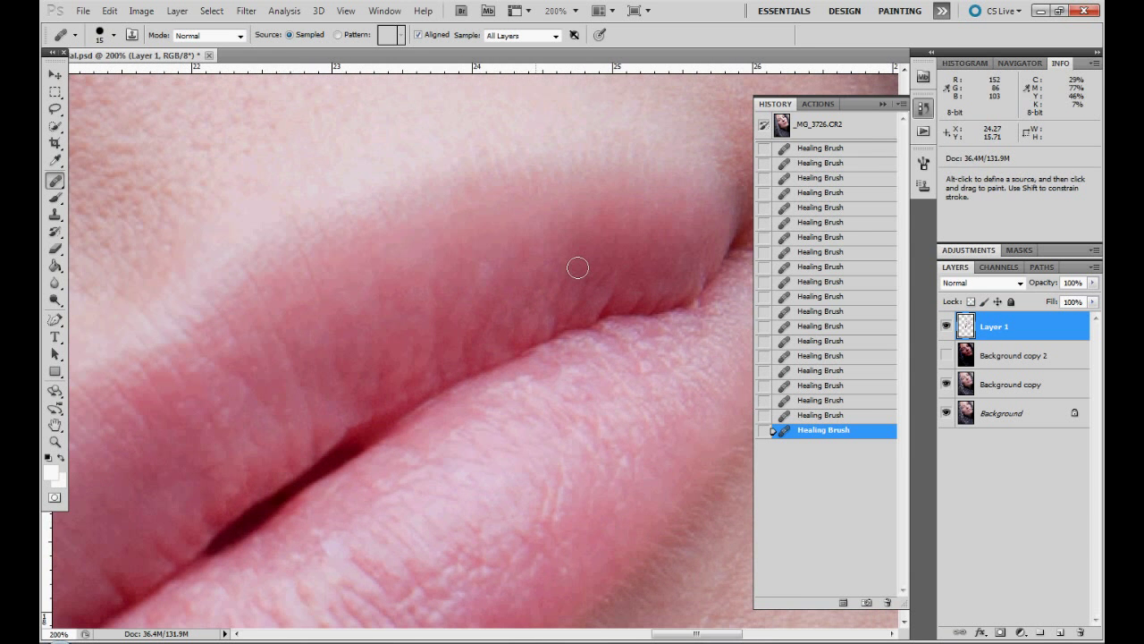
{"action": "left_click_drag", "start_coordinate": [479, 186], "coordinate": [638, 342]}
{"action": "left_click_drag", "start_coordinate": [329, 269], "coordinate": [569, 296]}
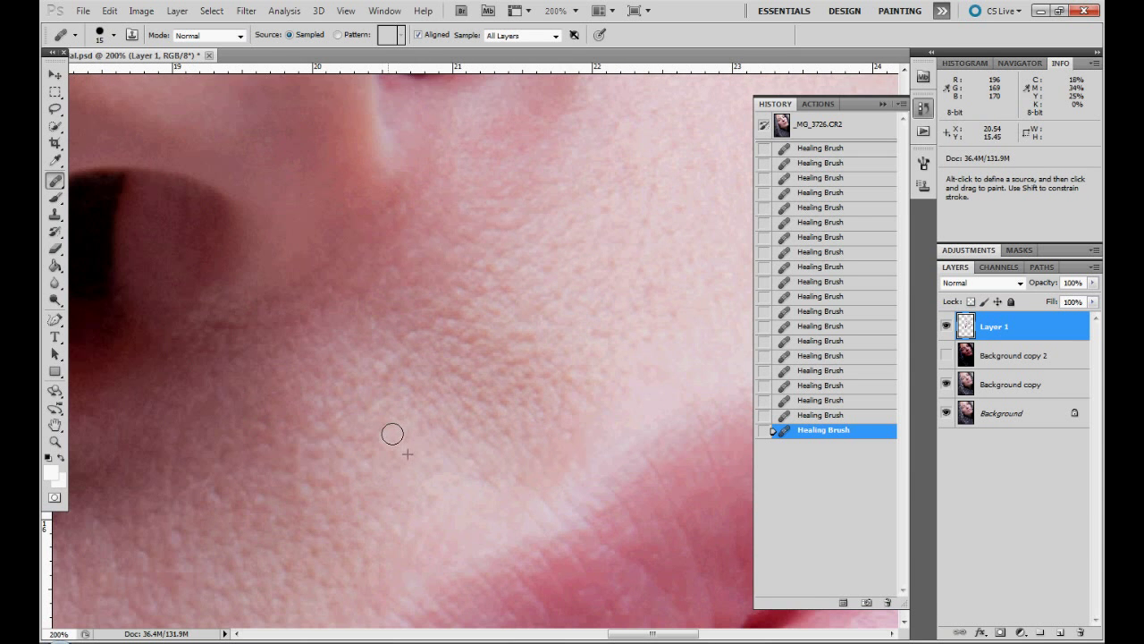
{"action": "left_click_drag", "start_coordinate": [503, 242], "coordinate": [312, 528]}
{"action": "left_click_drag", "start_coordinate": [477, 143], "coordinate": [426, 341]}
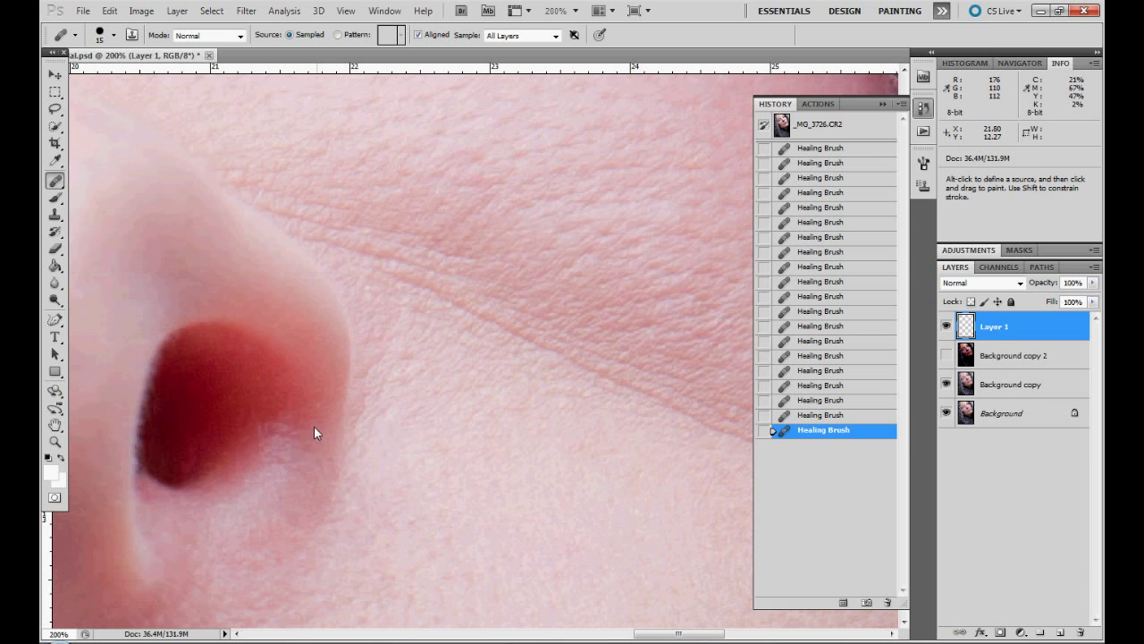
{"action": "left_click_drag", "start_coordinate": [416, 274], "coordinate": [606, 373]}
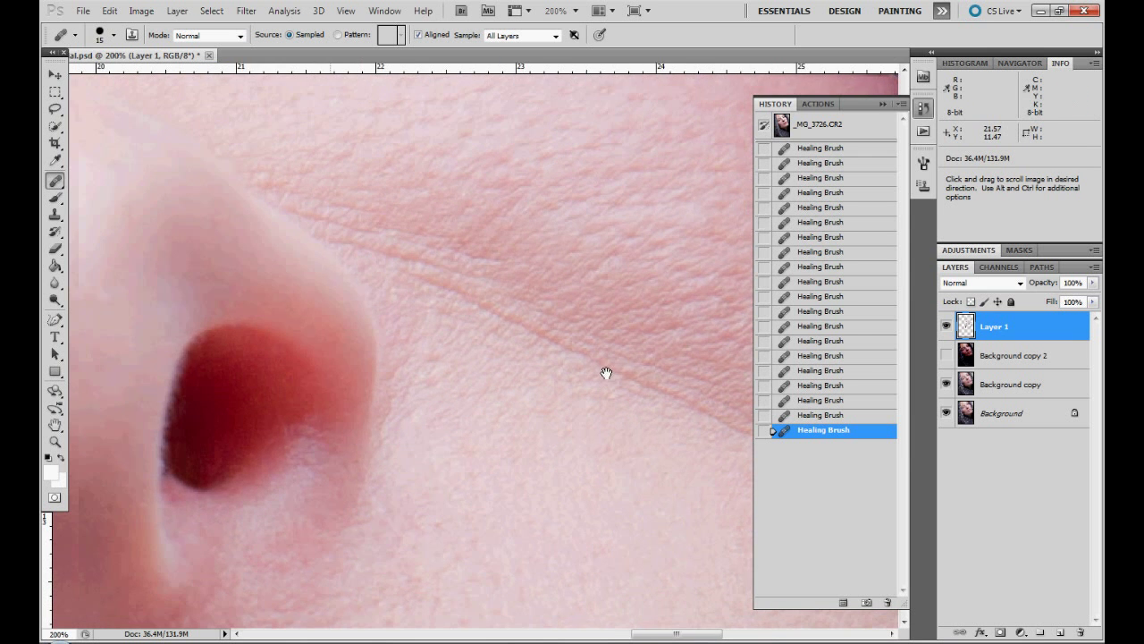
{"action": "left_click_drag", "start_coordinate": [304, 268], "coordinate": [569, 467]}
{"action": "left_click_drag", "start_coordinate": [524, 200], "coordinate": [363, 427]}
{"action": "left_click_drag", "start_coordinate": [474, 361], "coordinate": [215, 429]}
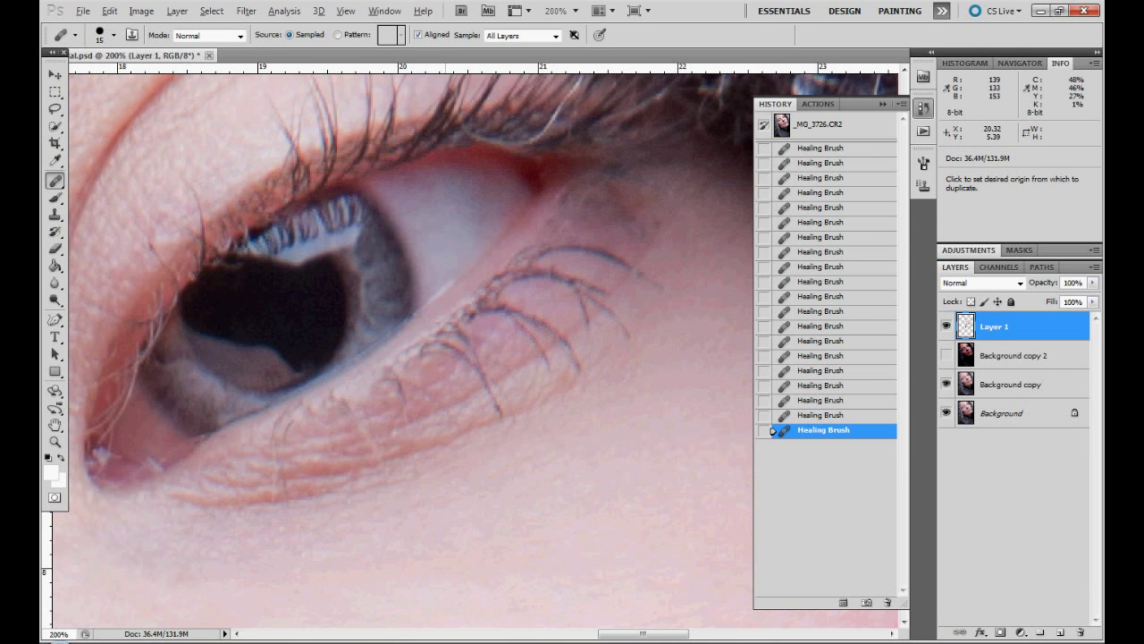
Heal the reddish veins on the white of the eye between the iris and the outer corner
{"action": "left_click_drag", "start_coordinate": [461, 173], "coordinate": [491, 239]}
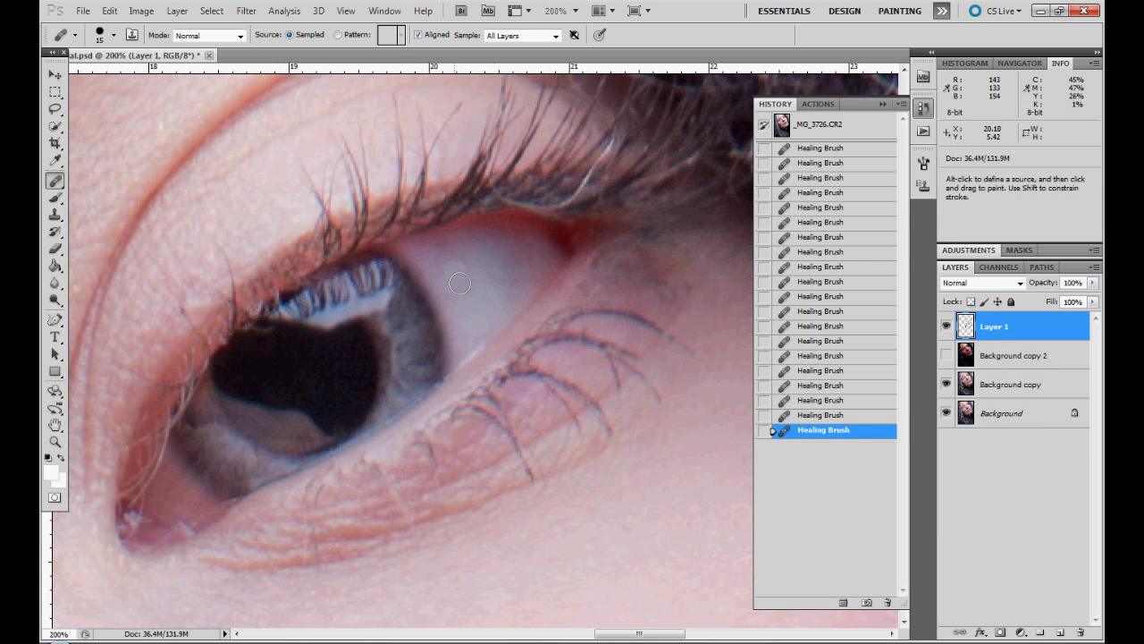
{"action": "left_click", "coordinate": [446, 258], "text": "alt"}
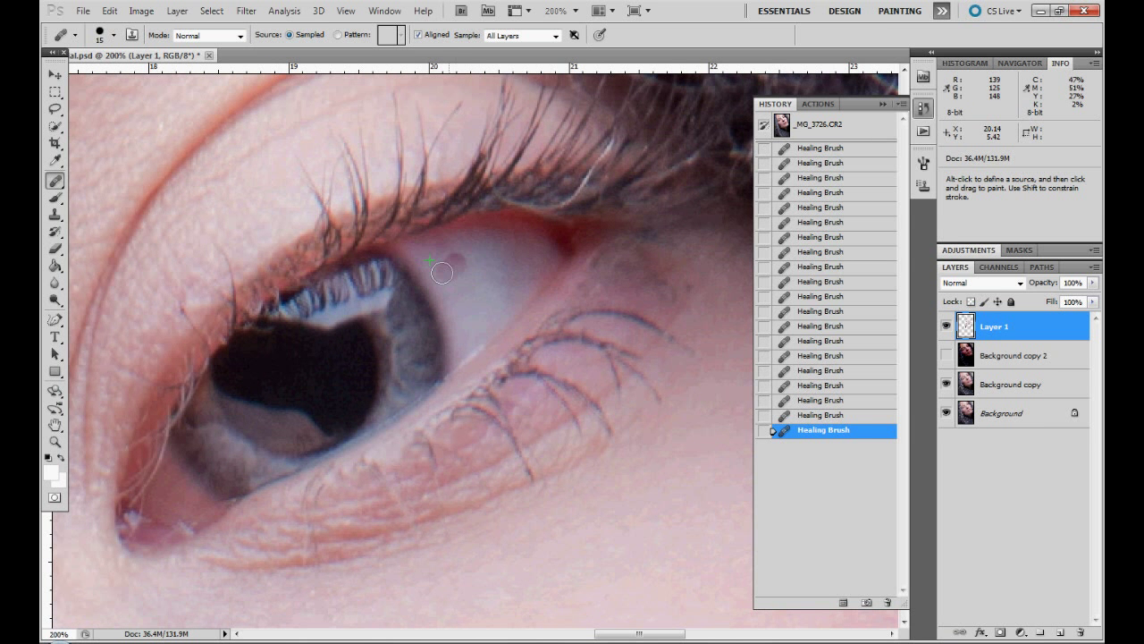
{"action": "left_click", "coordinate": [488, 307], "text": "alt"}
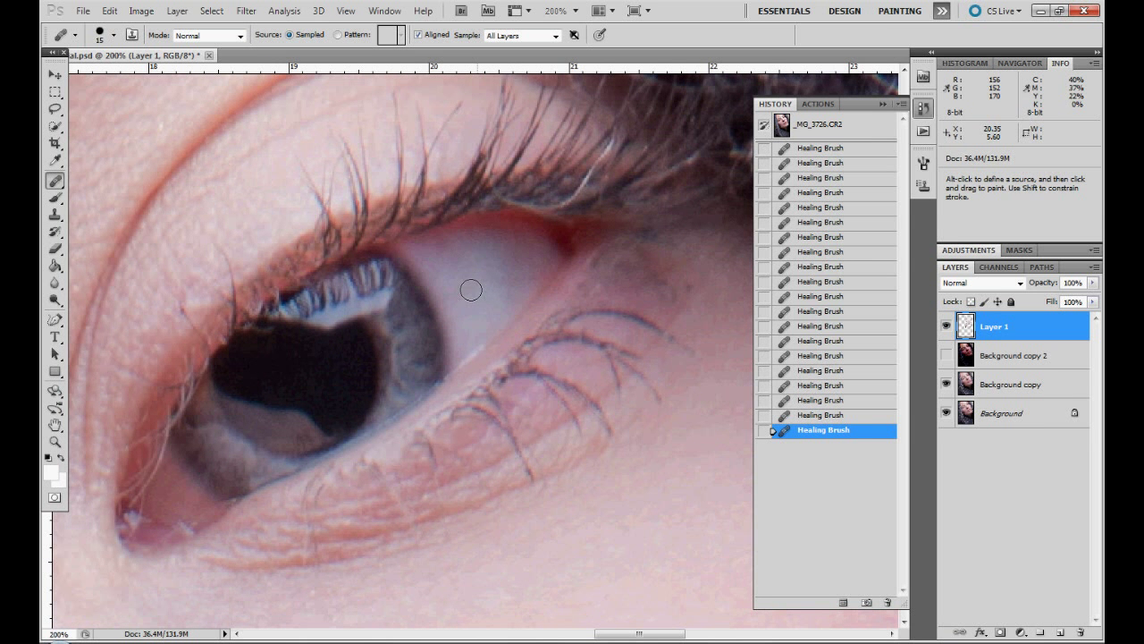
{"action": "left_click", "coordinate": [520, 243], "text": "alt"}
{"action": "left_click", "coordinate": [530, 244]}
{"action": "left_click", "coordinate": [535, 248]}
{"action": "left_click", "coordinate": [504, 246], "text": "alt"}
{"action": "left_click", "coordinate": [526, 268], "text": "alt"}
Heal the dark patches on the skin just beyond the outer corner of the eye
{"action": "left_click", "coordinate": [703, 281], "text": "alt"}
{"action": "left_click", "coordinate": [725, 304]}
{"action": "left_click", "coordinate": [676, 291], "text": "alt"}
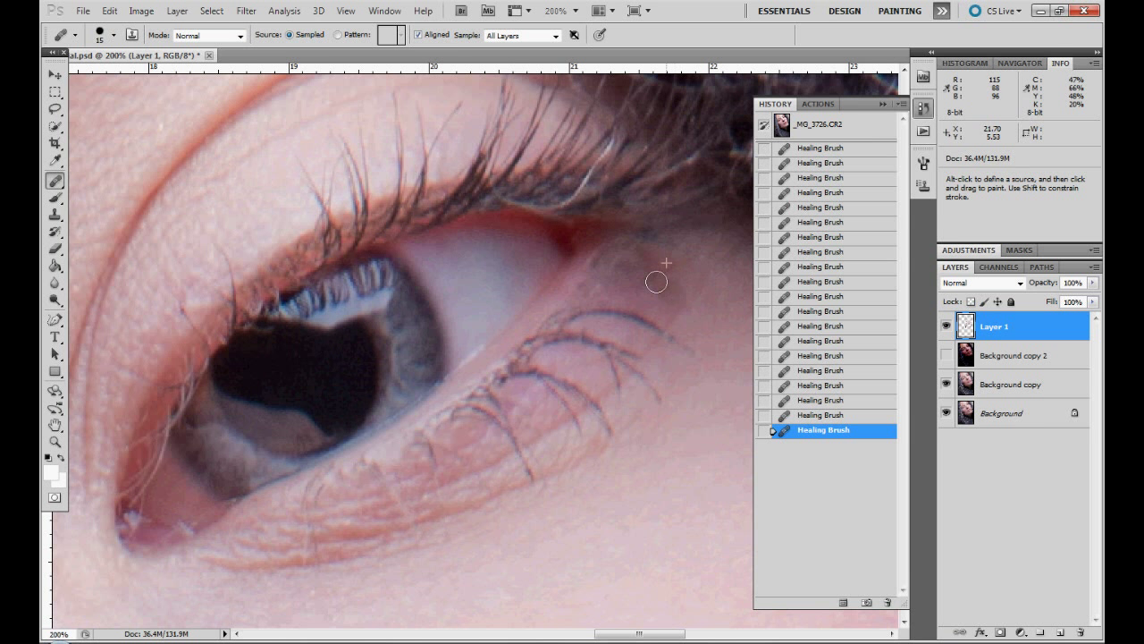
{"action": "key", "text": "space"}
{"action": "left_click_drag", "start_coordinate": [450, 277], "coordinate": [449, 277]}
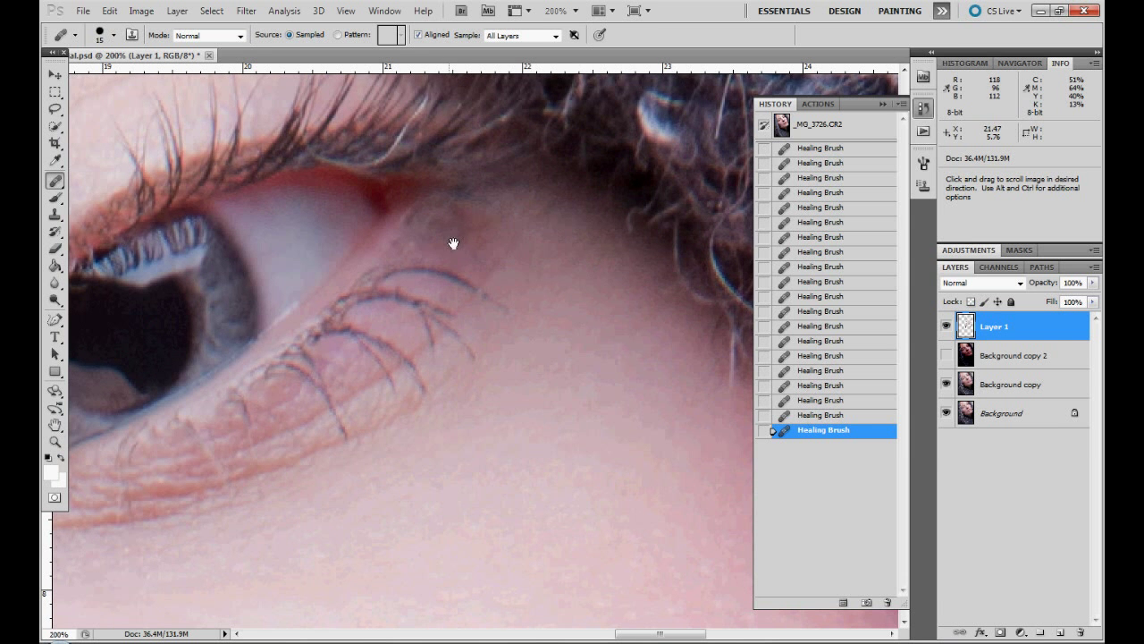
{"action": "left_click", "coordinate": [442, 256], "text": "alt"}
{"action": "left_click_drag", "start_coordinate": [445, 236], "coordinate": [417, 235]}
{"action": "left_click", "coordinate": [401, 237], "text": "alt"}
Heal small marks on the inner part of the upper eyelid and beside the iris near the eye's inner corner
{"action": "left_click_drag", "start_coordinate": [335, 294], "coordinate": [415, 380]}
{"action": "left_click_drag", "start_coordinate": [316, 271], "coordinate": [493, 354]}
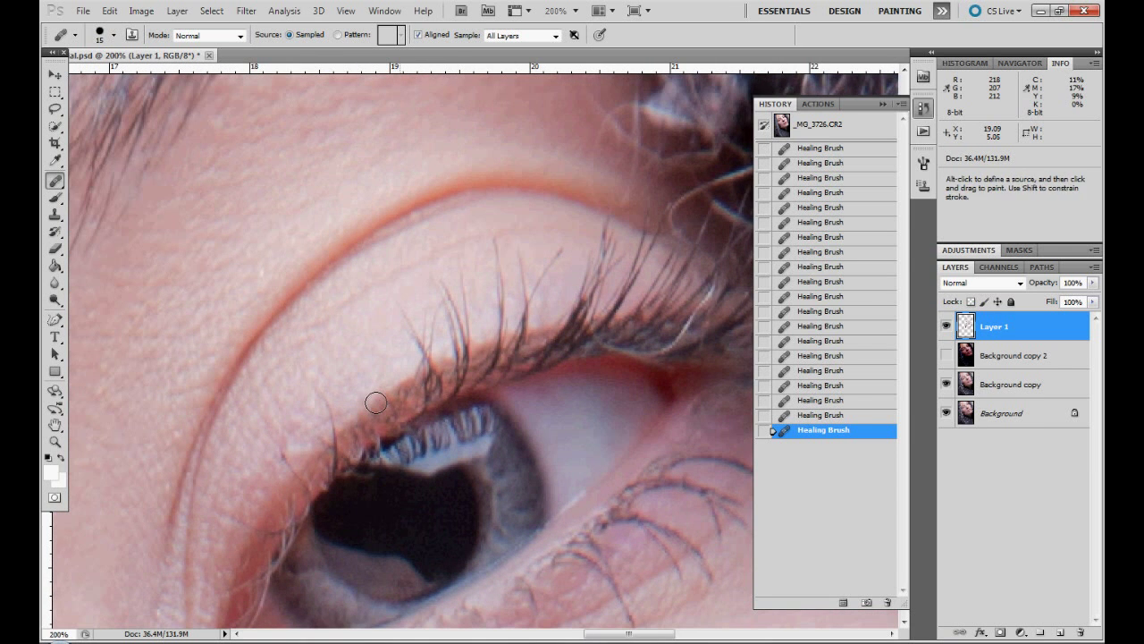
{"action": "left_click", "coordinate": [288, 394], "text": "alt"}
{"action": "left_click", "coordinate": [285, 437]}
{"action": "key", "text": "space"}
{"action": "mouse_move", "coordinate": [304, 390]}
{"action": "left_mouse_down"}
{"action": "mouse_move", "coordinate": [309, 352]}
{"action": "mouse_move", "coordinate": [315, 372]}
{"action": "left_mouse_up"}
{"action": "key", "text": "space"}
{"action": "left_click_drag", "start_coordinate": [407, 489], "coordinate": [578, 346]}
{"action": "left_click", "coordinate": [465, 469], "text": "alt"}
{"action": "left_click", "coordinate": [454, 463]}
Examine the skin below the eye, across the bridge of the nose and around the other eyebrow for blemishes
{"action": "key", "text": "space"}
{"action": "left_click_drag", "start_coordinate": [646, 286], "coordinate": [273, 296]}
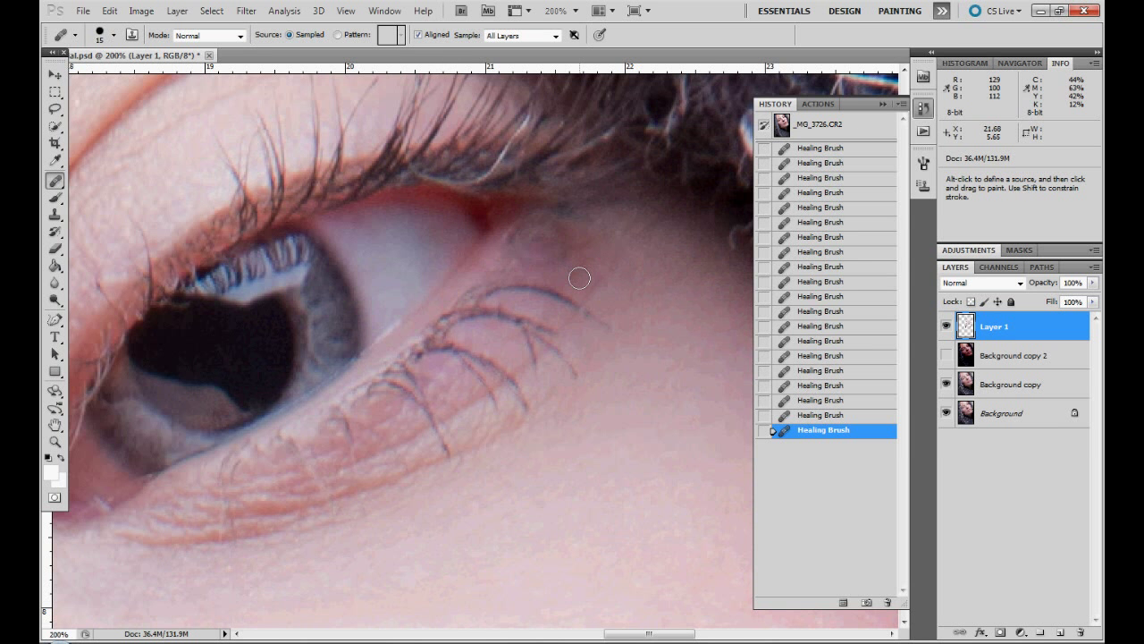
{"action": "left_click_drag", "start_coordinate": [575, 423], "coordinate": [600, 283]}
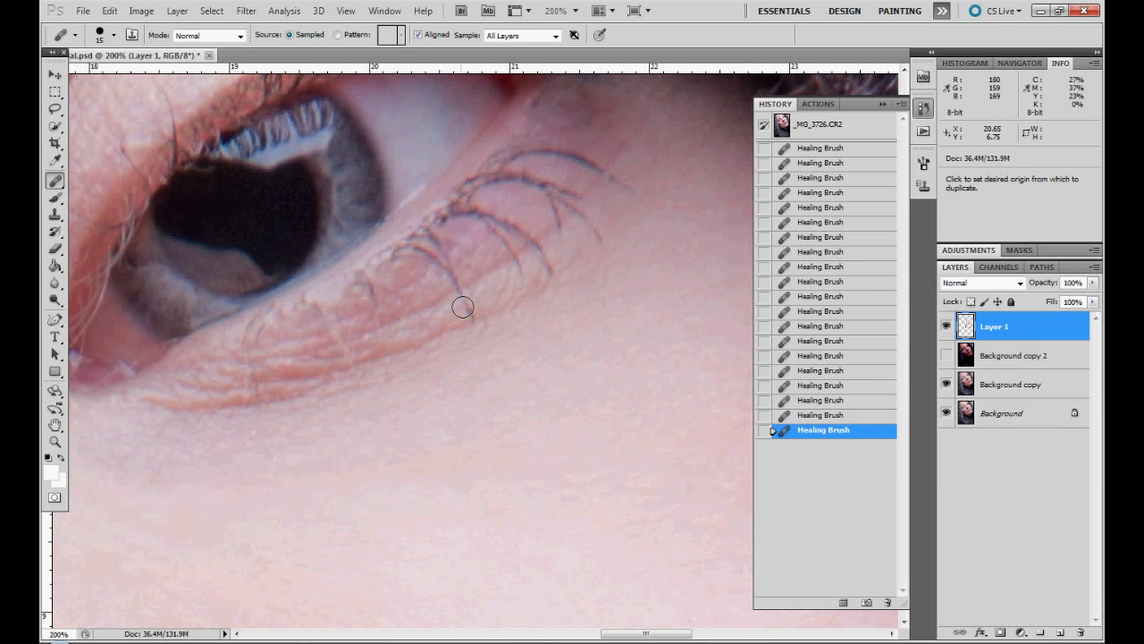
{"action": "left_click_drag", "start_coordinate": [470, 441], "coordinate": [626, 150]}
{"action": "left_click_drag", "start_coordinate": [243, 381], "coordinate": [876, 366]}
{"action": "left_click_drag", "start_coordinate": [306, 363], "coordinate": [442, 377]}
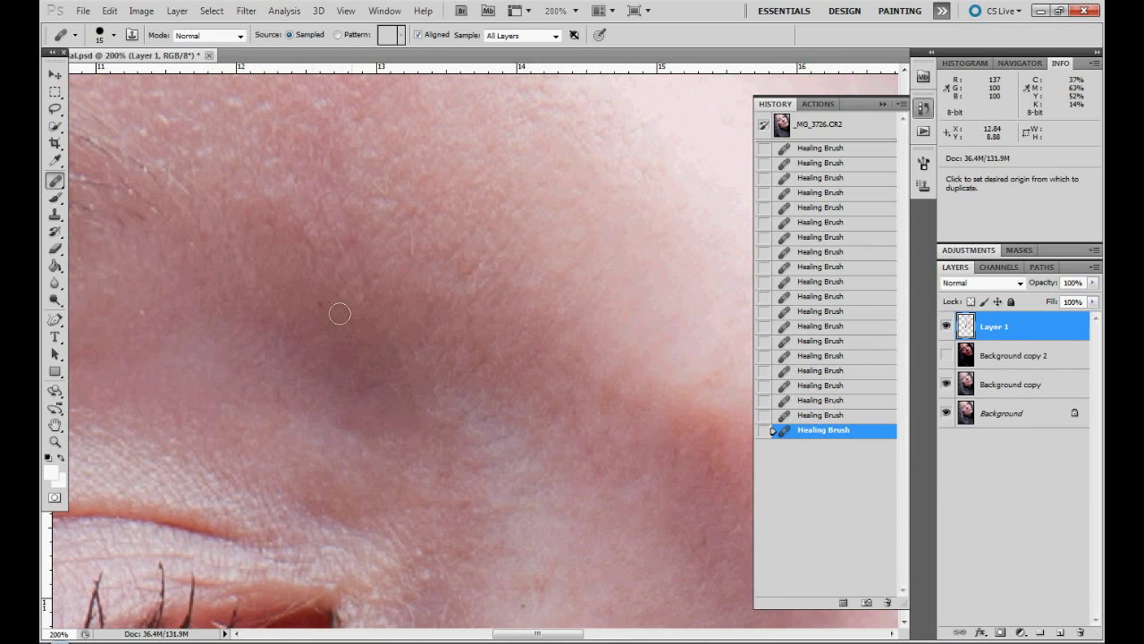
{"action": "left_click_drag", "start_coordinate": [260, 319], "coordinate": [595, 278]}
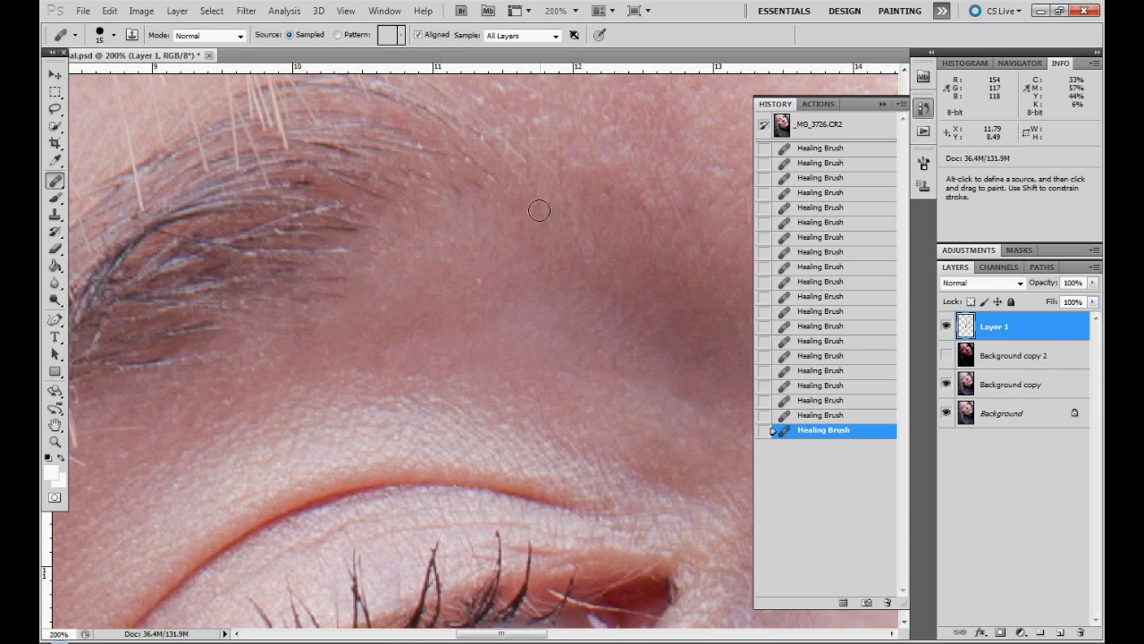
{"action": "mouse_move", "coordinate": [332, 299]}
{"action": "left_mouse_down"}
{"action": "mouse_move", "coordinate": [644, 258]}
{"action": "mouse_move", "coordinate": [716, 214]}
{"action": "left_mouse_up"}
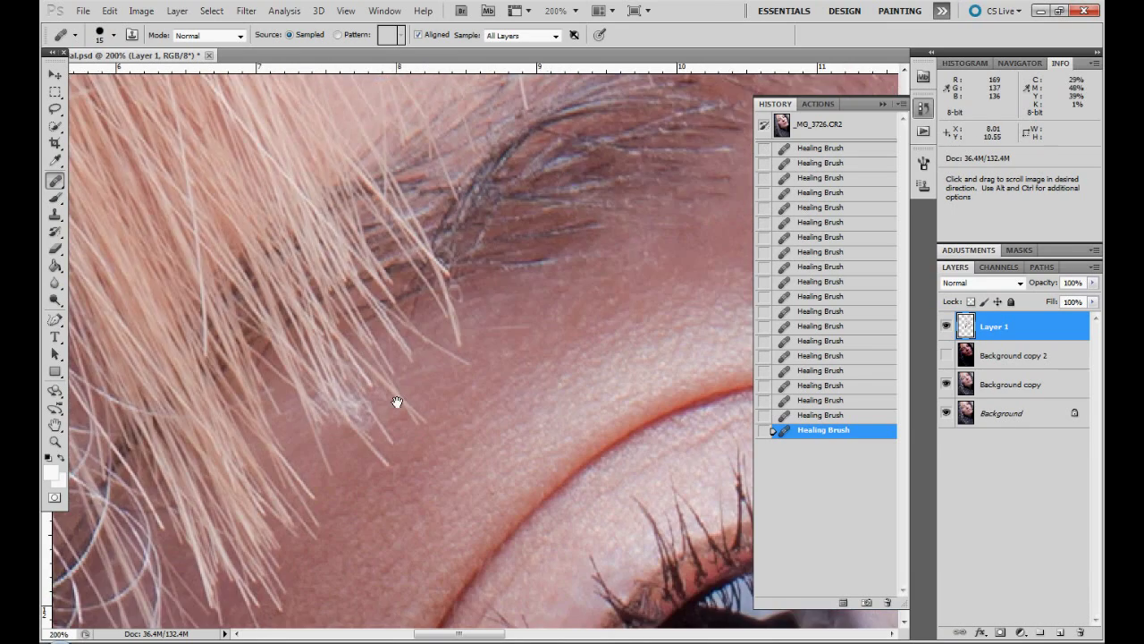
{"action": "left_click_drag", "start_coordinate": [396, 402], "coordinate": [361, 199]}
{"action": "mouse_move", "coordinate": [537, 519]}
{"action": "left_mouse_down"}
{"action": "mouse_move", "coordinate": [343, 383]}
{"action": "mouse_move", "coordinate": [412, 387]}
{"action": "mouse_move", "coordinate": [465, 548]}
{"action": "left_mouse_up"}
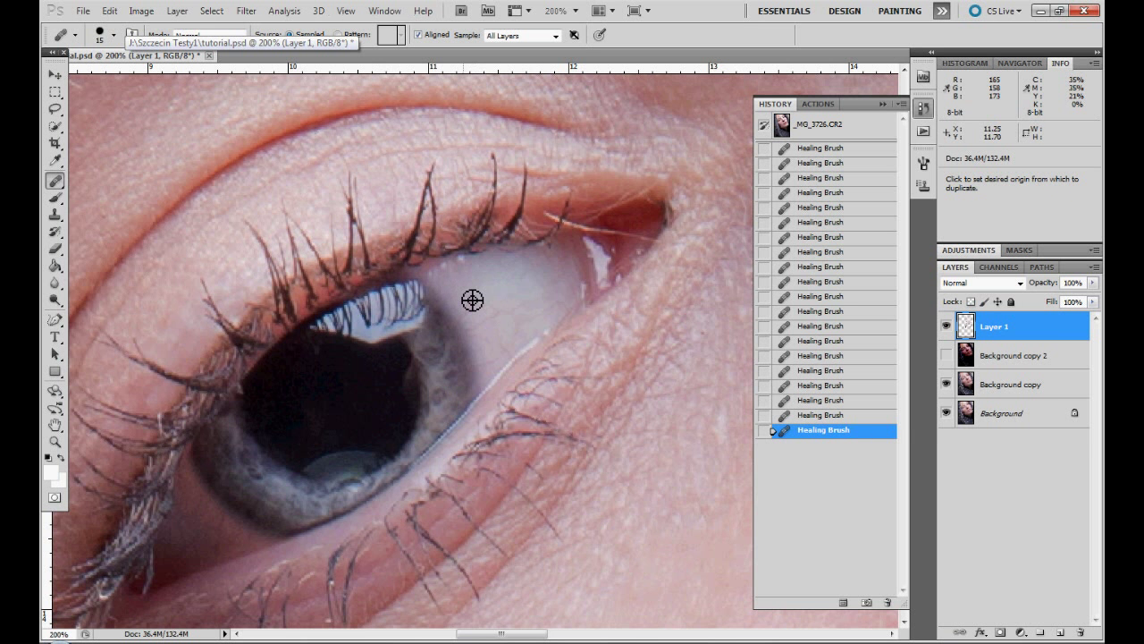
Heal the veins on the white of the other eye and the stray lash crossing its inner corner
{"action": "left_click", "coordinate": [542, 268], "text": "alt"}
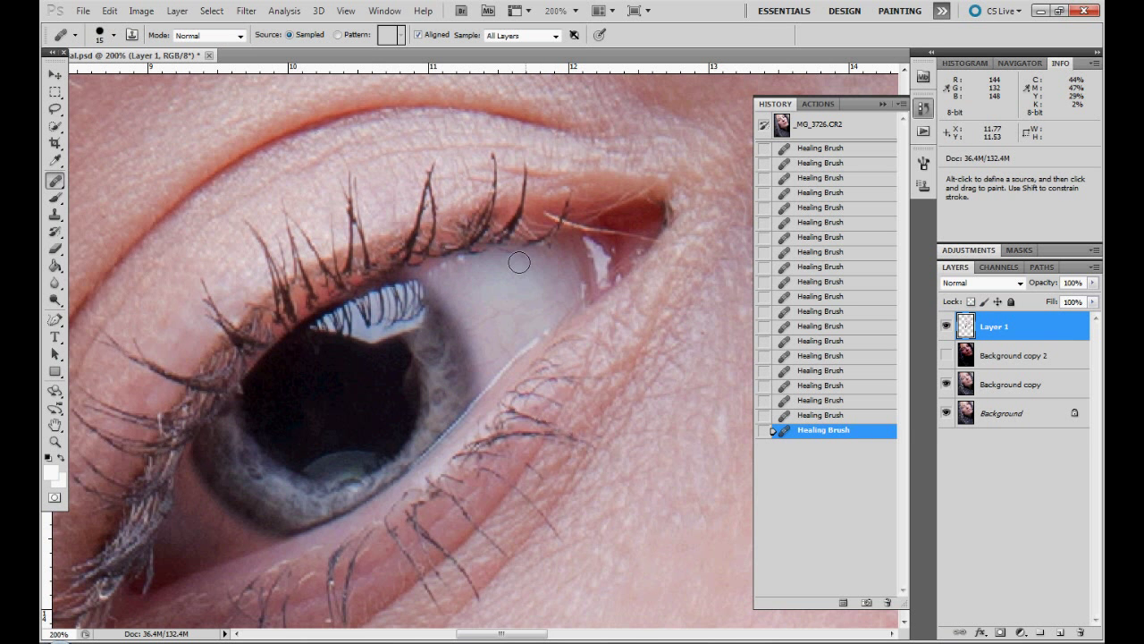
{"action": "left_click", "coordinate": [567, 260], "text": "alt"}
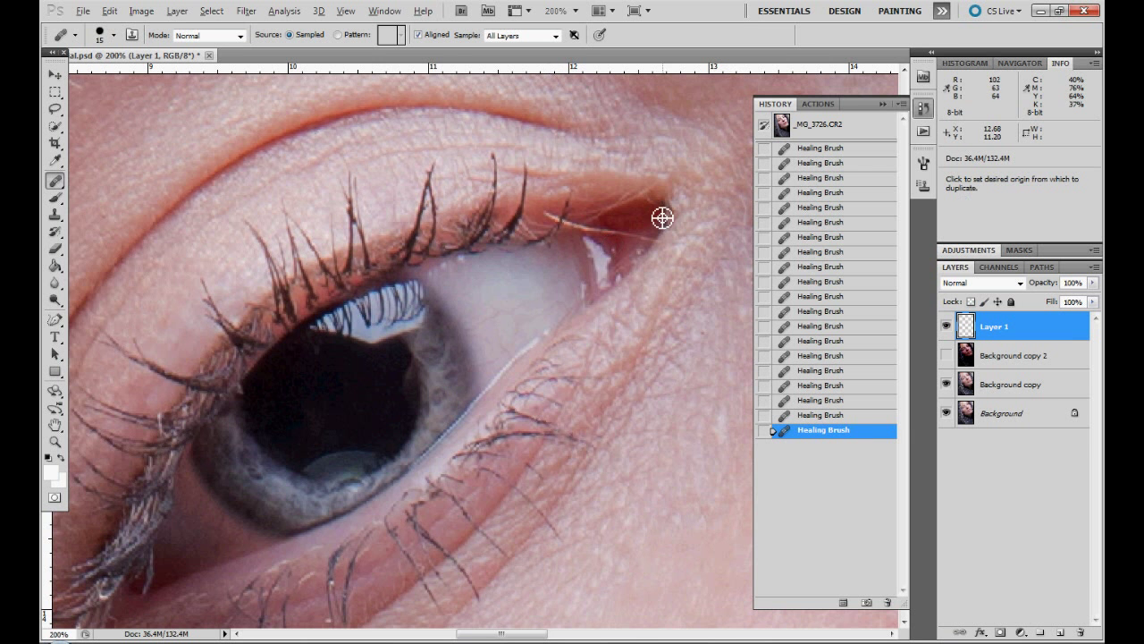
{"action": "left_click", "coordinate": [613, 228]}
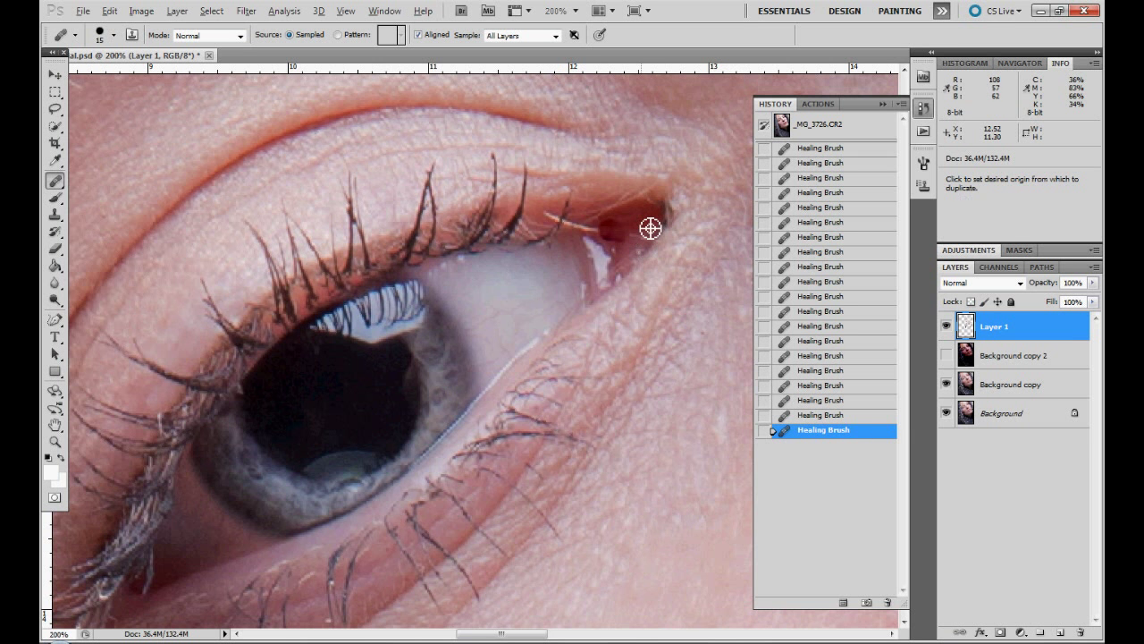
{"action": "left_click", "coordinate": [846, 415]}
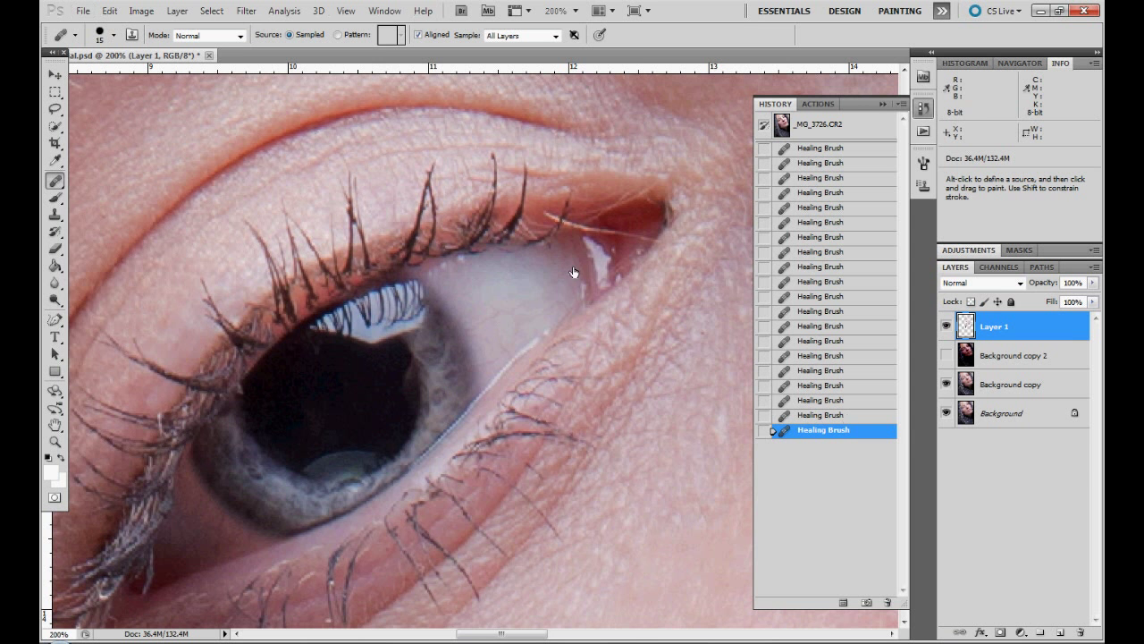
{"action": "left_click", "coordinate": [612, 237]}
{"action": "left_click", "coordinate": [684, 296], "text": "alt"}
{"action": "left_click_drag", "start_coordinate": [662, 212], "coordinate": [659, 227]}
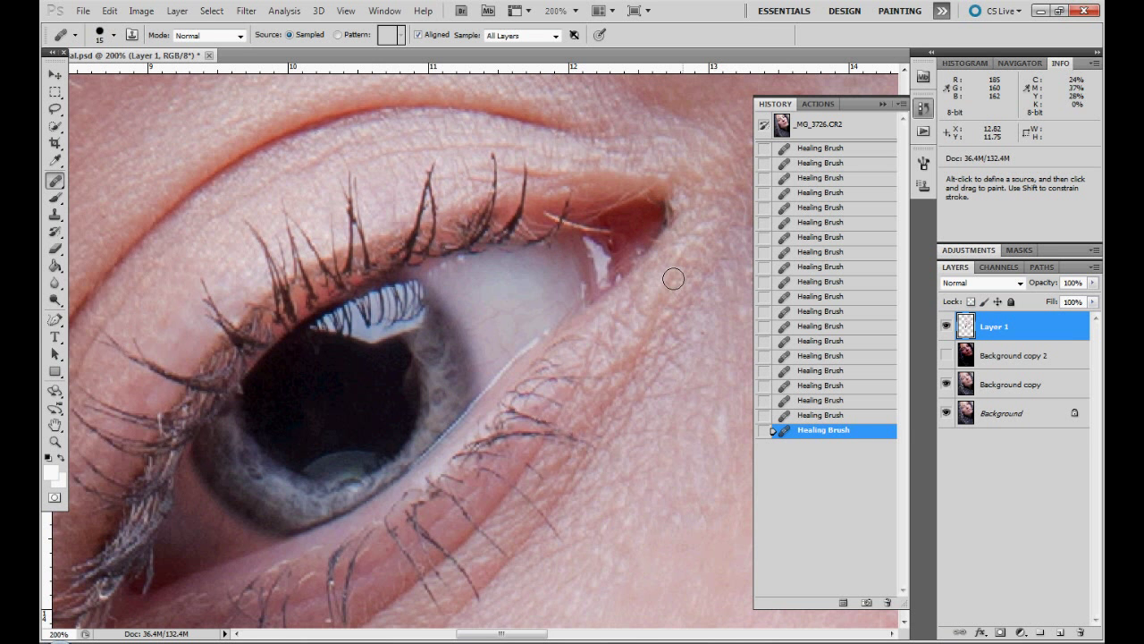
Clean up the dark edge at the tip of the eye's inner corner with the Clone Stamp
{"action": "left_click", "coordinate": [54, 216]}
{"action": "left_click", "coordinate": [661, 215], "text": "alt"}
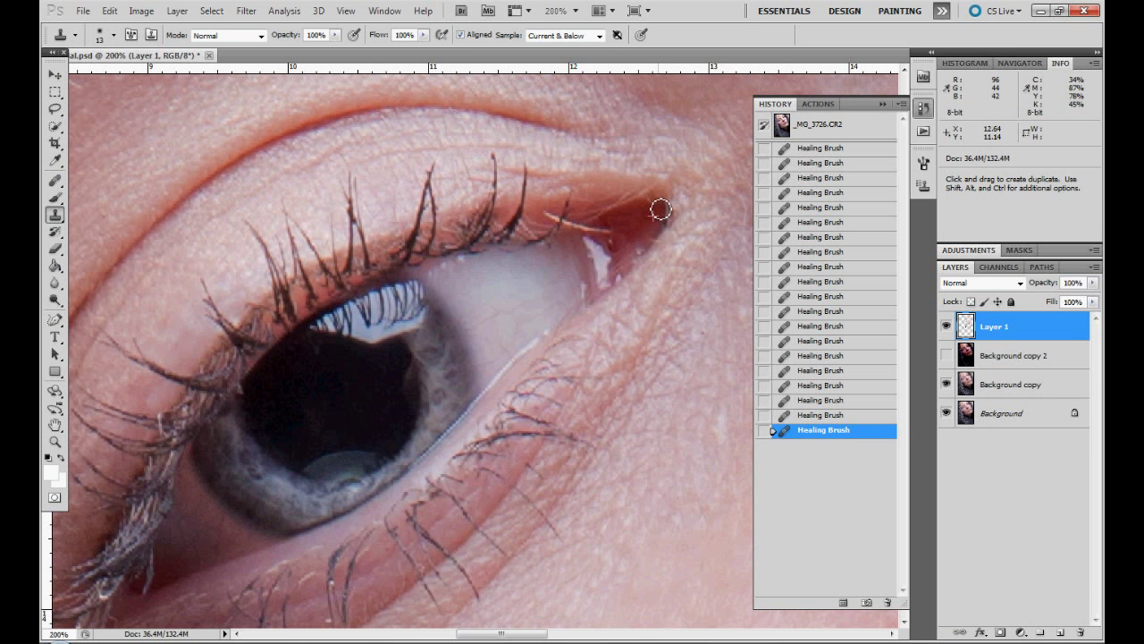
{"action": "left_click", "coordinate": [657, 228]}
{"action": "left_click", "coordinate": [662, 230]}
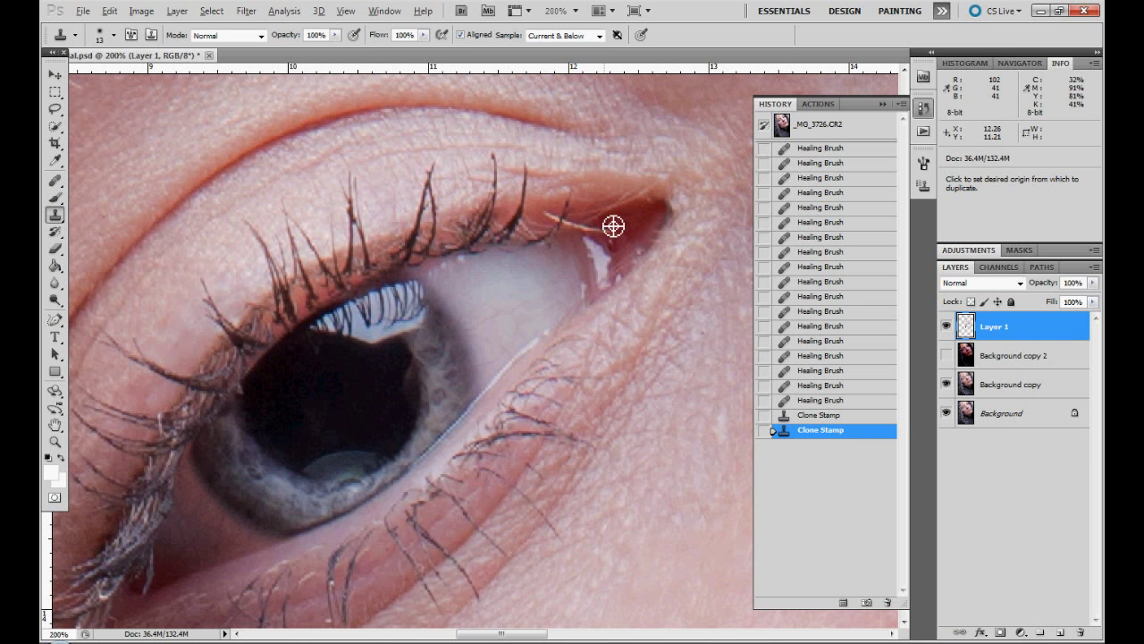
Clone out the rest of the pale stray lash along the upper lid beside the inner corner of the eye
{"action": "left_click", "coordinate": [600, 230]}
{"action": "left_click", "coordinate": [631, 211], "text": "alt"}
{"action": "left_click", "coordinate": [598, 230]}
{"action": "left_click", "coordinate": [587, 231]}
{"action": "left_click", "coordinate": [569, 223], "text": "alt"}
{"action": "left_click", "coordinate": [552, 211]}
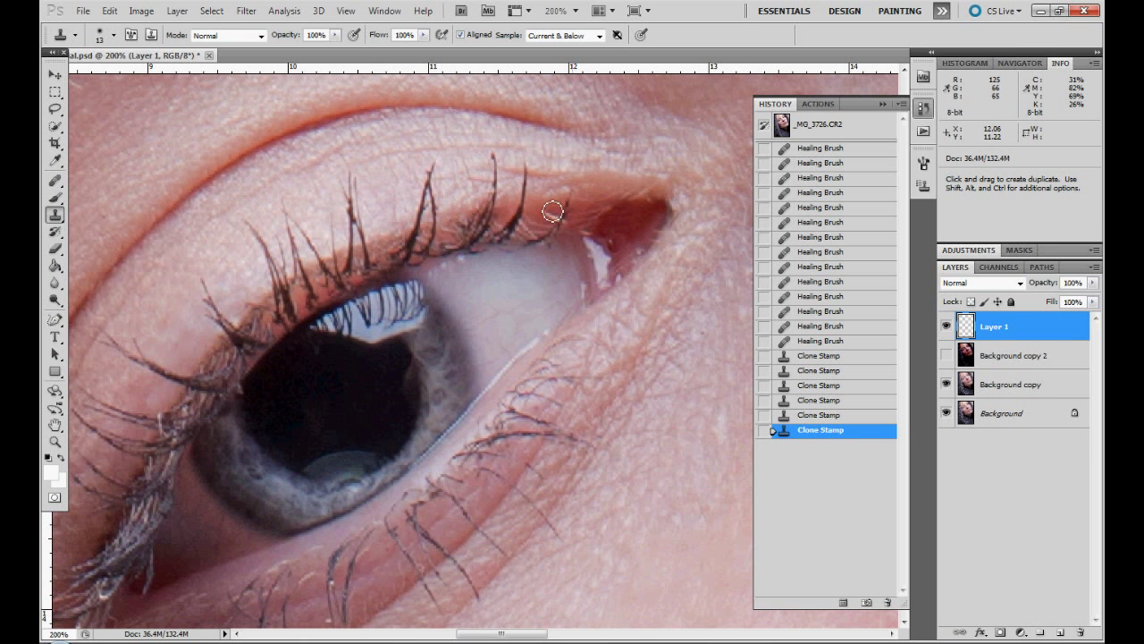
{"action": "left_click", "coordinate": [552, 211], "text": "alt"}
{"action": "left_click", "coordinate": [597, 273]}
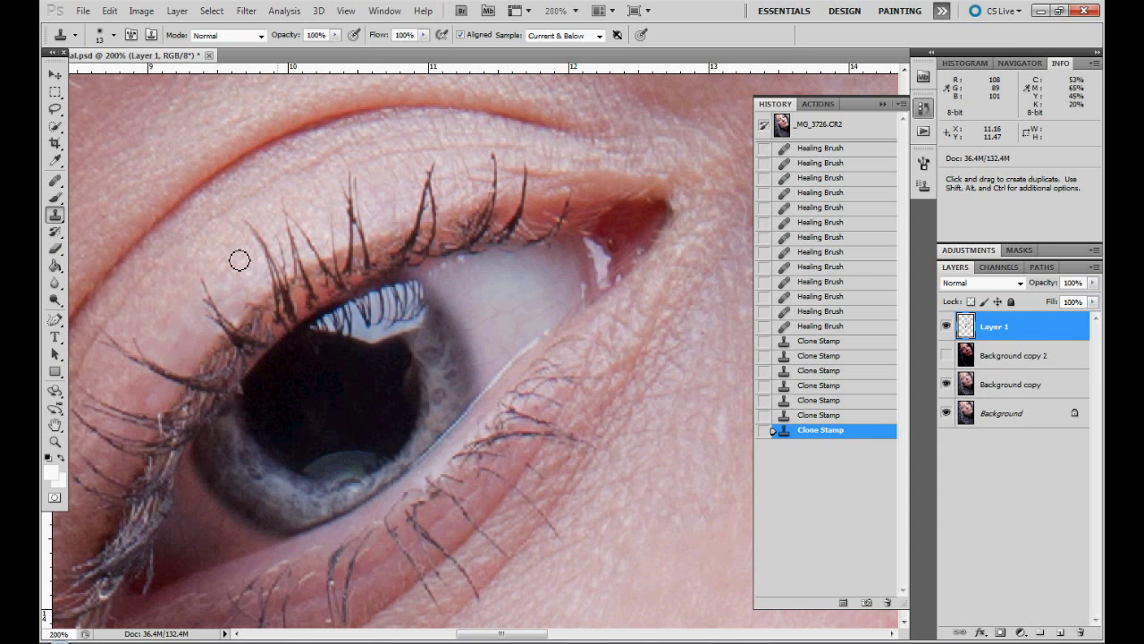
Clone over small marks on the upper lash line near the inner corner and on the skin beside the nose
{"action": "left_click_drag", "start_coordinate": [393, 271], "coordinate": [346, 217]}
{"action": "left_click", "coordinate": [513, 159], "text": "alt"}
{"action": "left_click", "coordinate": [505, 161]}
{"action": "left_click", "coordinate": [667, 279], "text": "alt"}
{"action": "left_click", "coordinate": [663, 283]}
Heal the veins and spots on the white of the eye between the iris and inner corner with the Healing Brush
{"action": "left_click", "coordinate": [55, 180]}
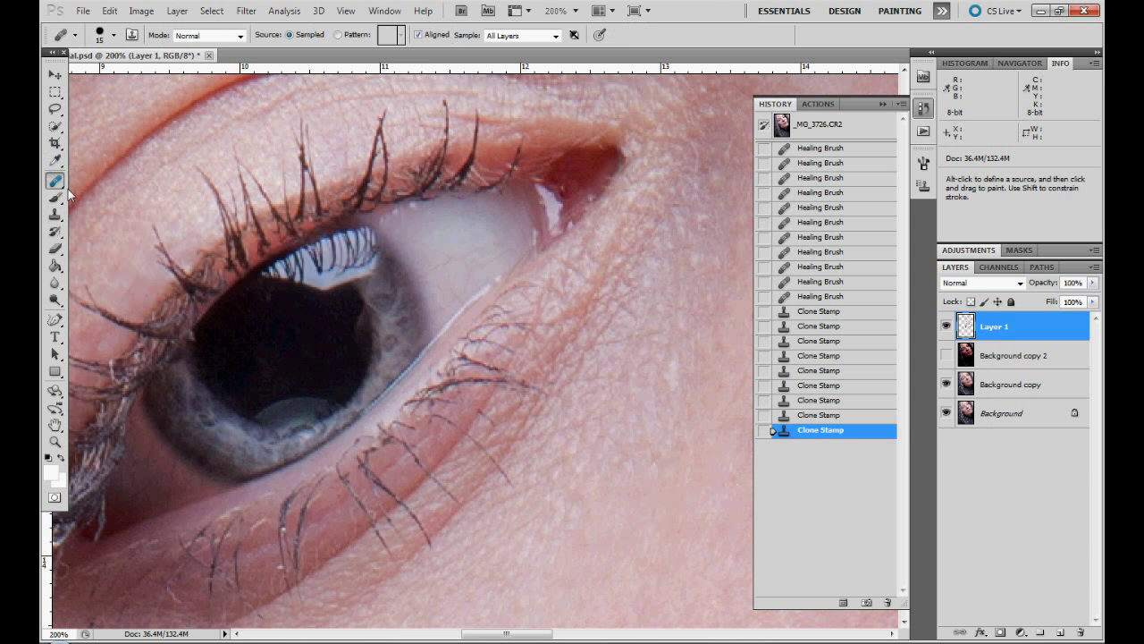
{"action": "left_click", "coordinate": [447, 262]}
{"action": "left_click", "coordinate": [498, 228], "text": "alt"}
{"action": "left_click_drag", "start_coordinate": [503, 254], "coordinate": [489, 262]}
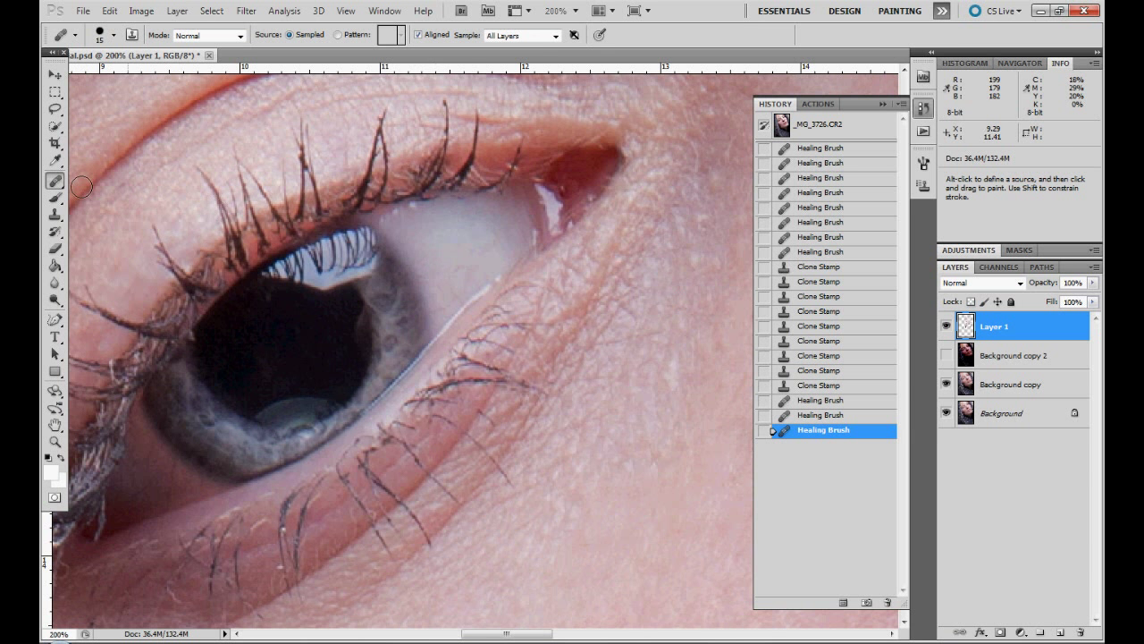
{"action": "left_click", "coordinate": [475, 253], "text": "alt"}
{"action": "left_click", "coordinate": [454, 275]}
{"action": "left_click", "coordinate": [470, 265]}
{"action": "left_click", "coordinate": [442, 289]}
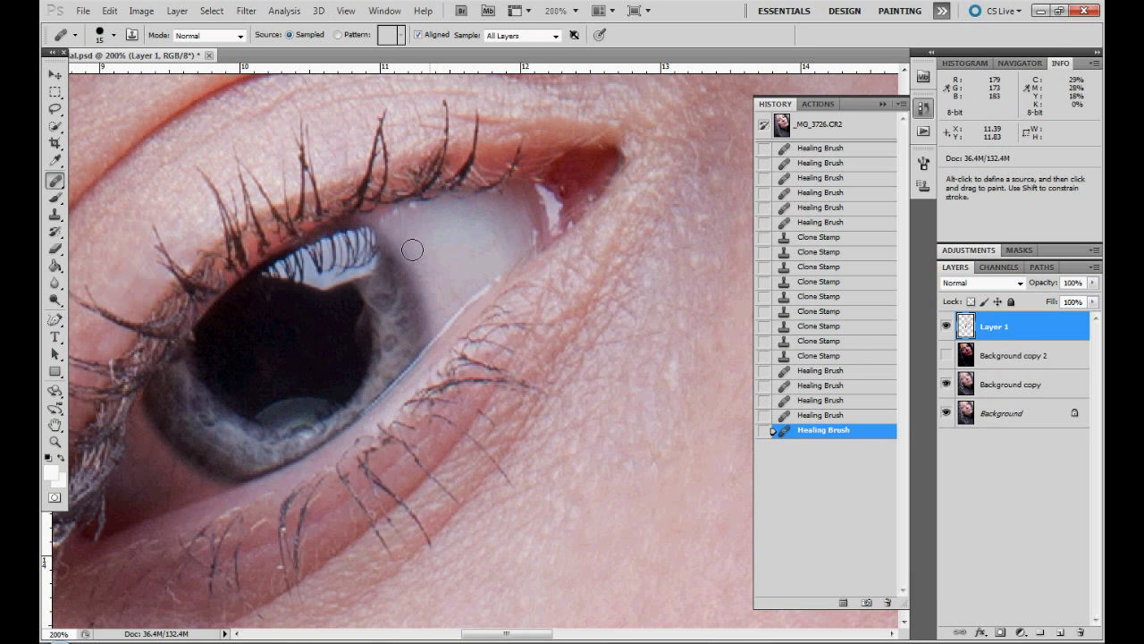
{"action": "left_click", "coordinate": [438, 266]}
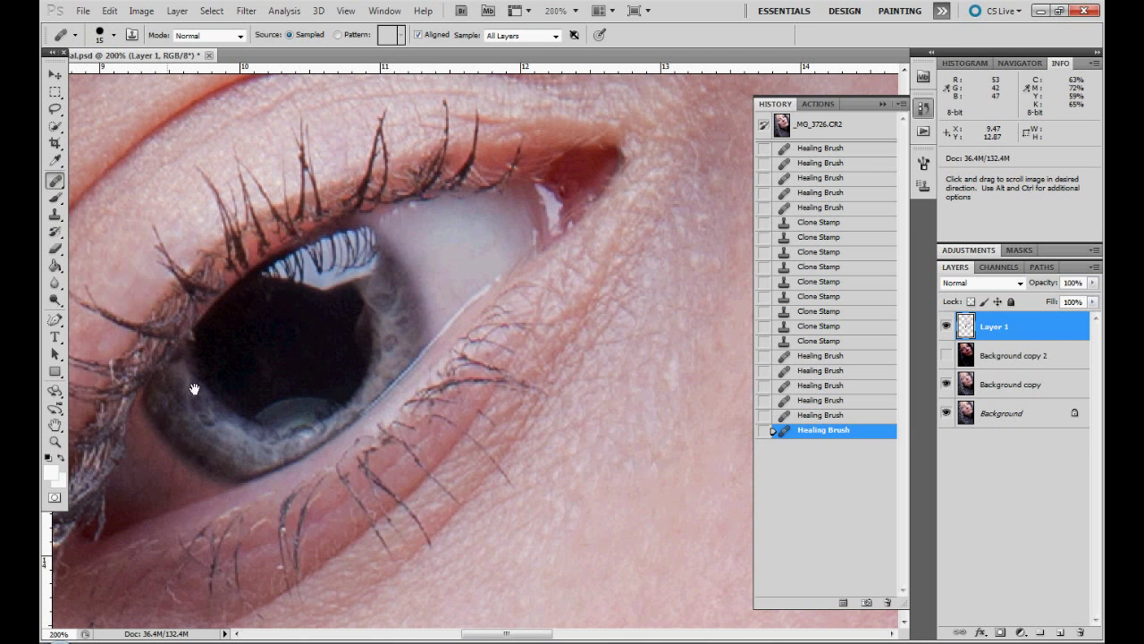
Heal the reddish veins on the shaded white of the eye between the iris and the outer lashes
{"action": "left_click_drag", "start_coordinate": [194, 389], "coordinate": [303, 221]}
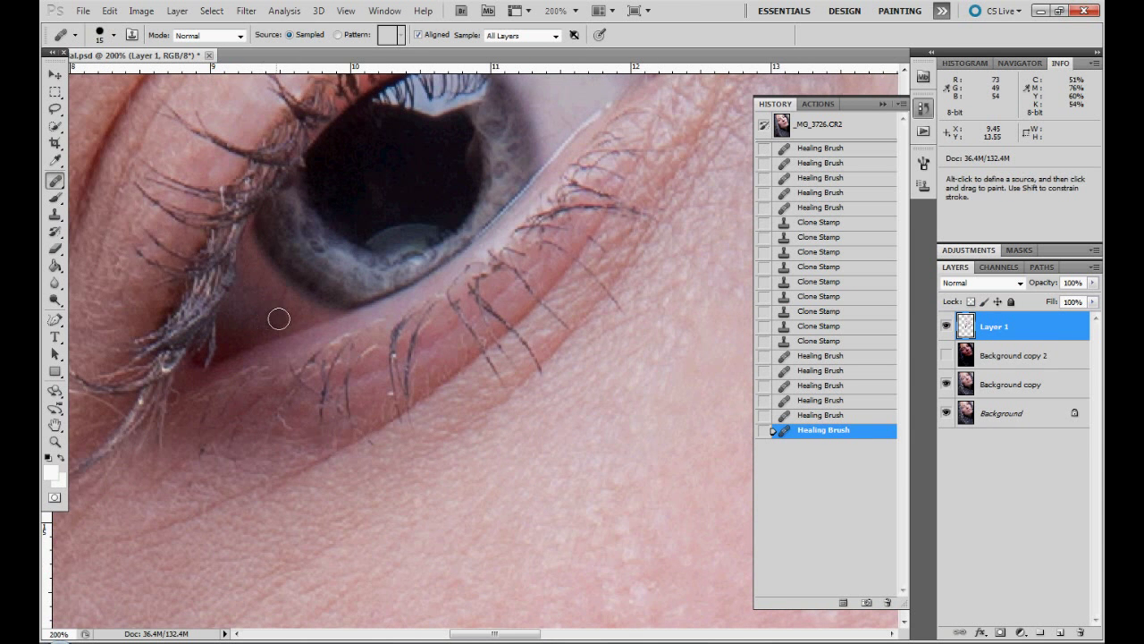
{"action": "left_click", "coordinate": [302, 317], "text": "alt"}
{"action": "left_click", "coordinate": [283, 301]}
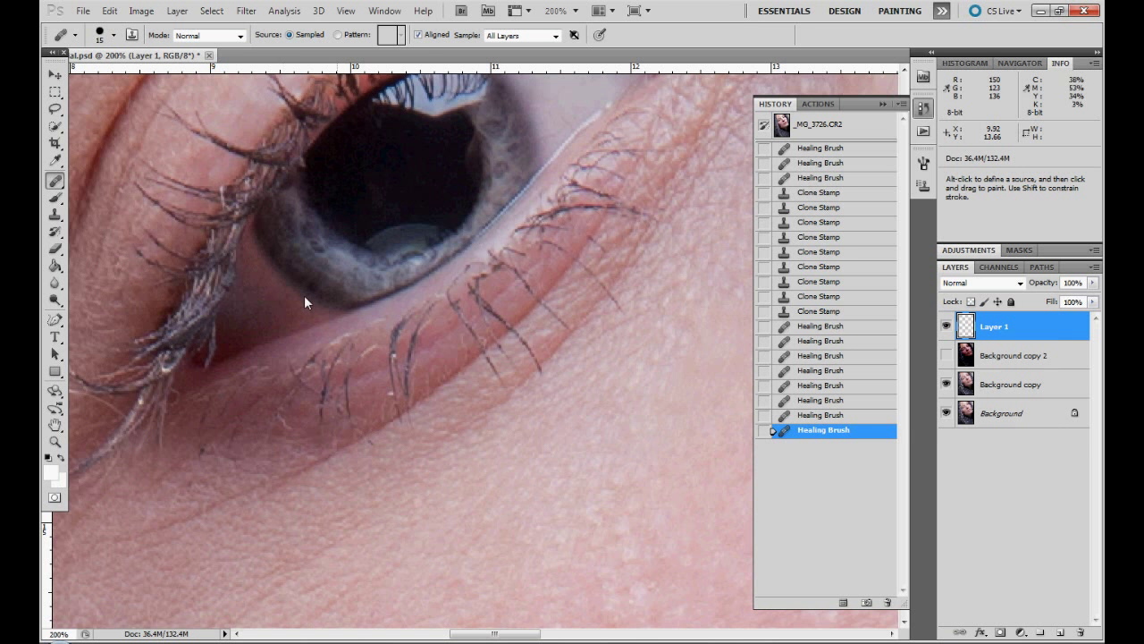
{"action": "key", "text": "alt"}
{"action": "left_click", "coordinate": [256, 265], "text": "alt"}
{"action": "left_click", "coordinate": [281, 317]}
{"action": "left_click", "coordinate": [270, 287]}
{"action": "left_click", "coordinate": [299, 332], "text": "alt"}
{"action": "left_click", "coordinate": [280, 316]}
{"action": "left_click", "coordinate": [273, 309], "text": "alt"}
{"action": "left_click", "coordinate": [247, 292]}
{"action": "left_click", "coordinate": [276, 325], "text": "alt"}
{"action": "left_click", "coordinate": [251, 317]}
Heal the stray marks on the skin beneath the outer lower lashes
{"action": "left_click", "coordinate": [212, 464], "text": "alt"}
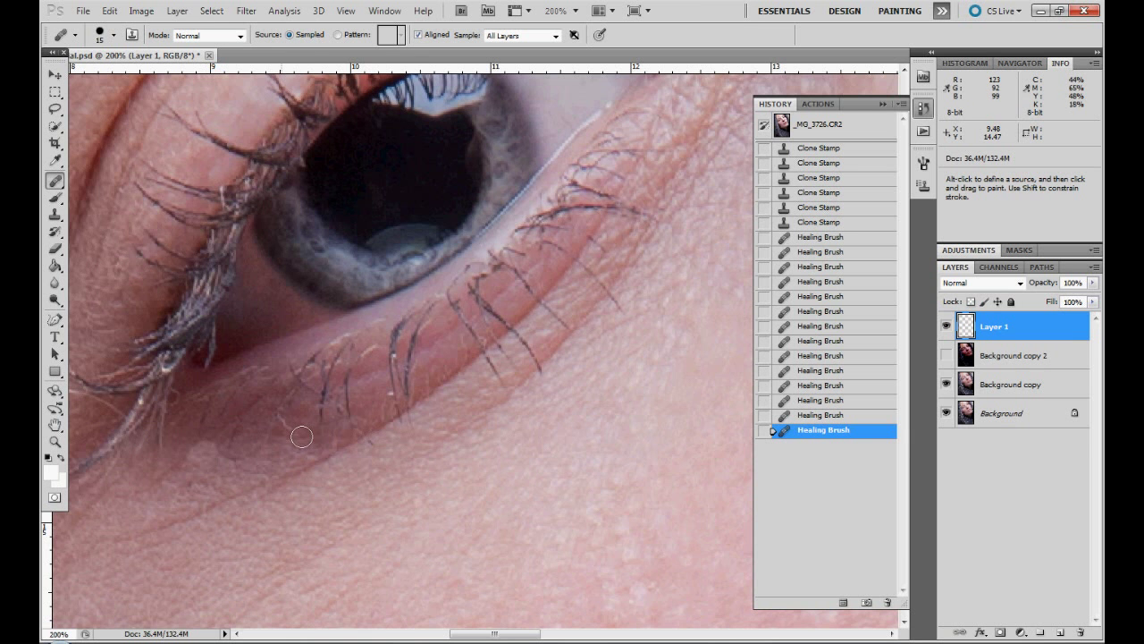
{"action": "left_click", "coordinate": [288, 416]}
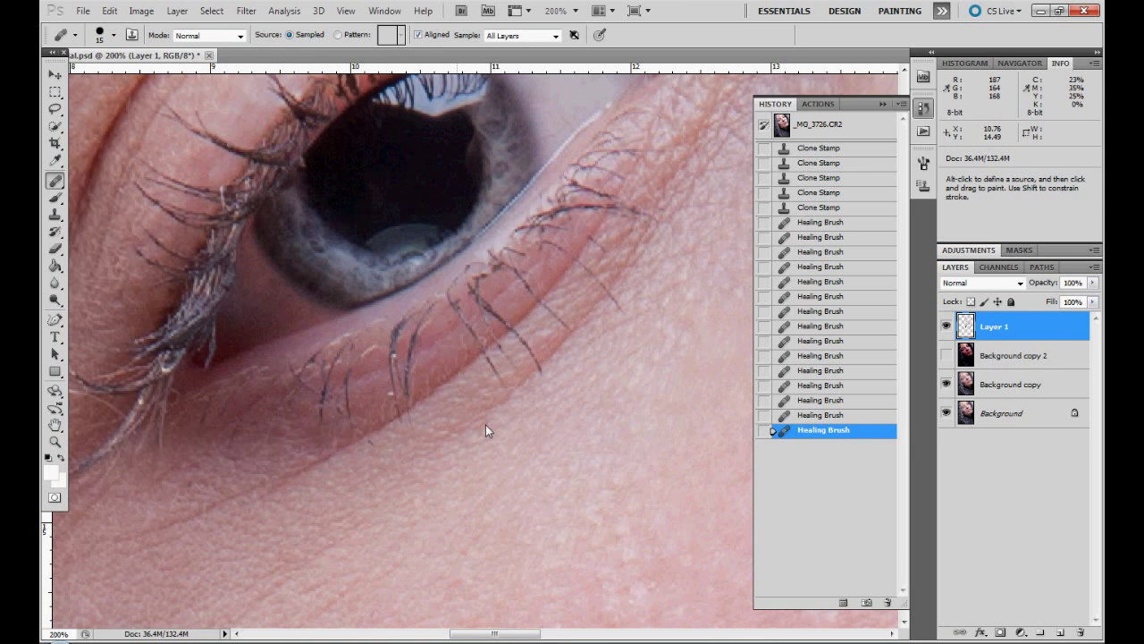
{"action": "left_click_drag", "start_coordinate": [486, 425], "coordinate": [345, 552]}
Try to heal the lower part of the eye's white between the iris and the inner corner
{"action": "left_click", "coordinate": [435, 236], "text": "alt"}
{"action": "left_click", "coordinate": [428, 249]}
{"action": "left_click", "coordinate": [421, 229], "text": "alt"}
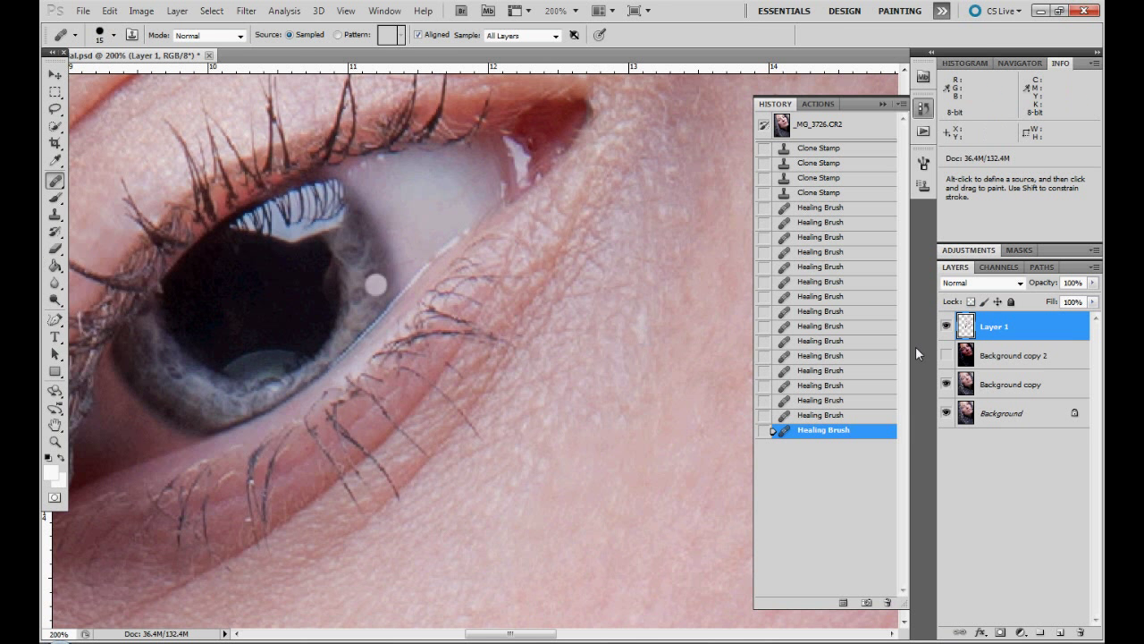
{"action": "key", "text": "ctrl+alt+z"}
Heal the small marks along the lower lid edge beside the white of the eye
{"action": "left_click", "coordinate": [465, 217], "text": "alt"}
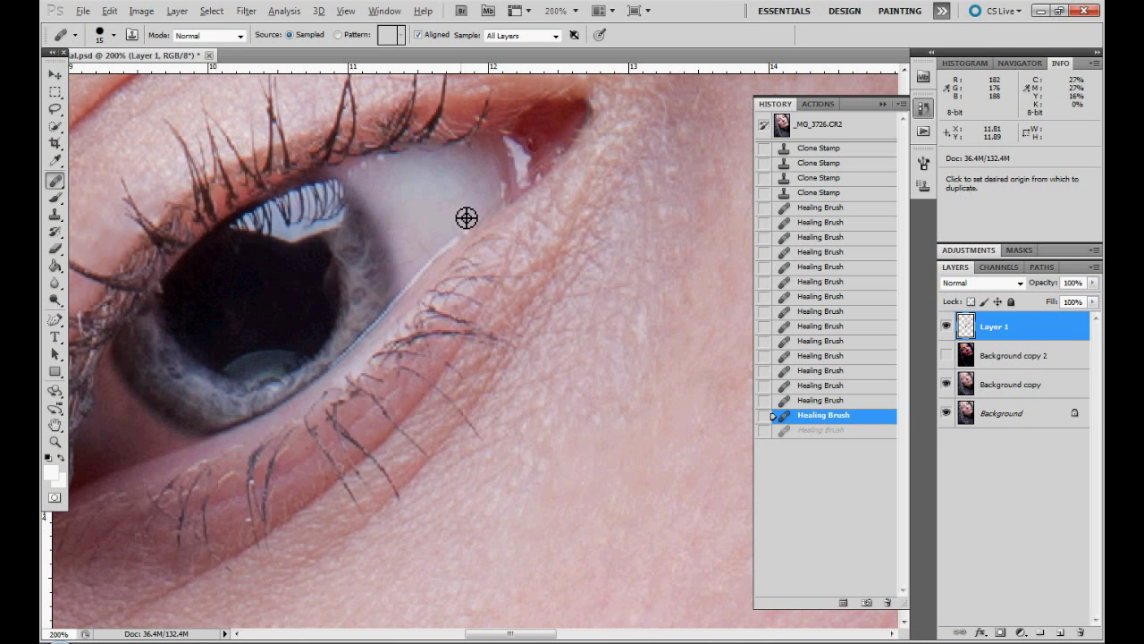
{"action": "left_click", "coordinate": [454, 263]}
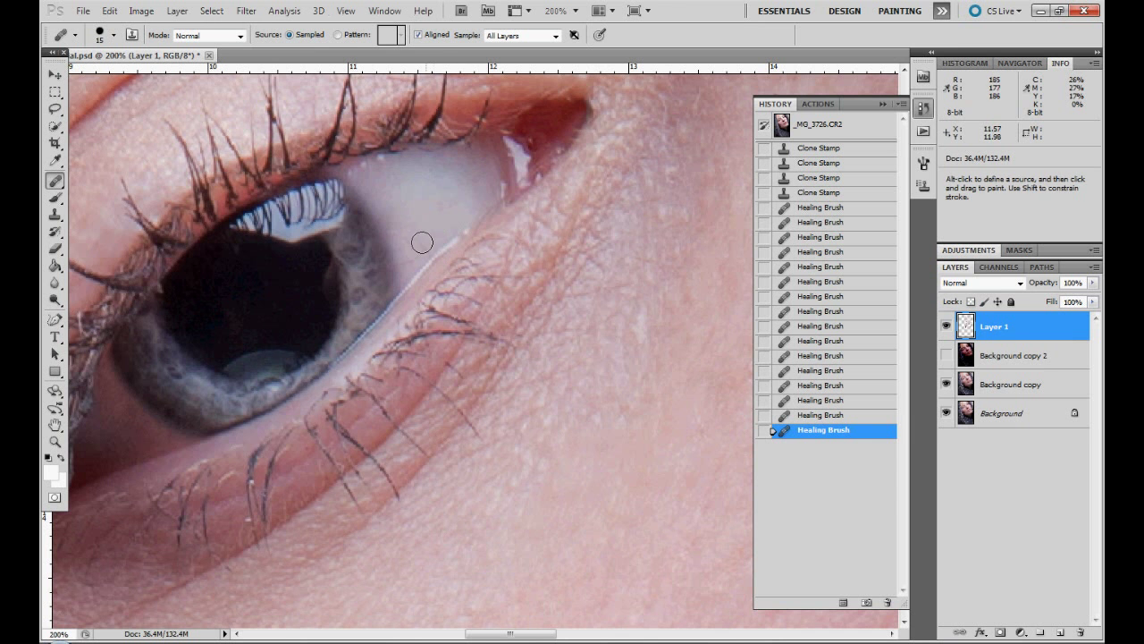
{"action": "left_click", "coordinate": [414, 260]}
{"action": "left_click", "coordinate": [477, 262]}
Heal the small spots on the skin between the inner eye corner and the bridge of the nose
{"action": "left_click_drag", "start_coordinate": [621, 415], "coordinate": [398, 148]}
{"action": "left_click", "coordinate": [506, 261]}
{"action": "left_click", "coordinate": [575, 217]}
{"action": "left_click_drag", "start_coordinate": [598, 230], "coordinate": [434, 373]}
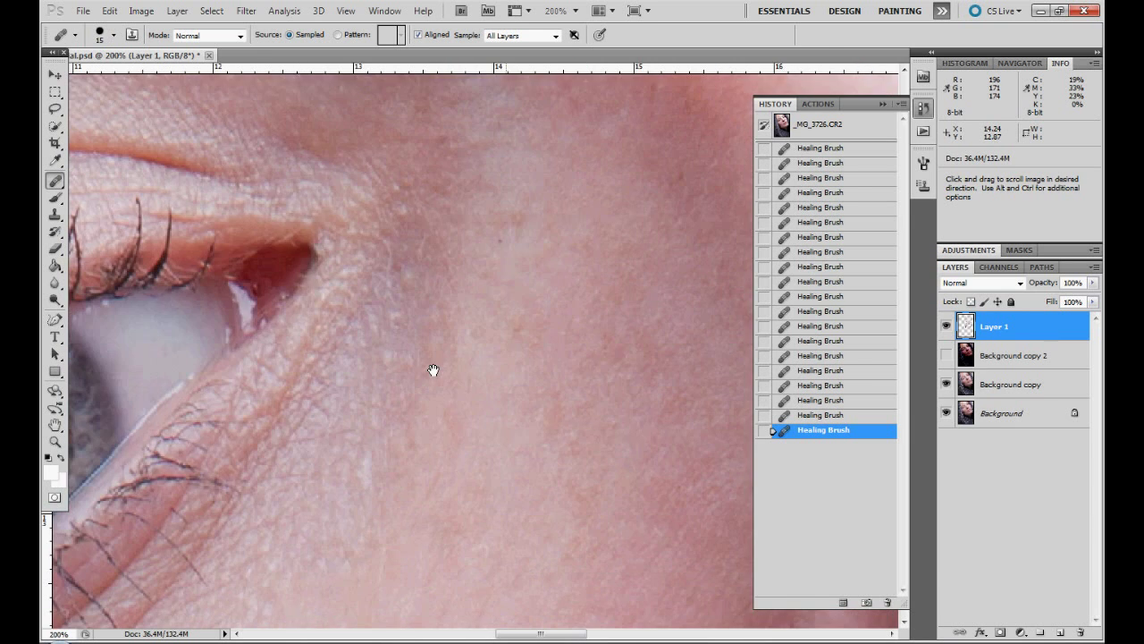
{"action": "left_click", "coordinate": [562, 352], "text": "alt"}
{"action": "left_click", "coordinate": [556, 389]}
{"action": "left_click_drag", "start_coordinate": [597, 260], "coordinate": [402, 315]}
{"action": "left_click_drag", "start_coordinate": [592, 314], "coordinate": [542, 551]}
Examine the nose, cheek and lips at 66.67% zoom with Layer 1 hidden and shown
{"action": "key", "text": "ctrl+minus"}
{"action": "key", "text": "ctrl+minus"}
{"action": "left_click_drag", "start_coordinate": [464, 201], "coordinate": [265, 208]}
{"action": "left_click_drag", "start_coordinate": [534, 399], "coordinate": [315, 189]}
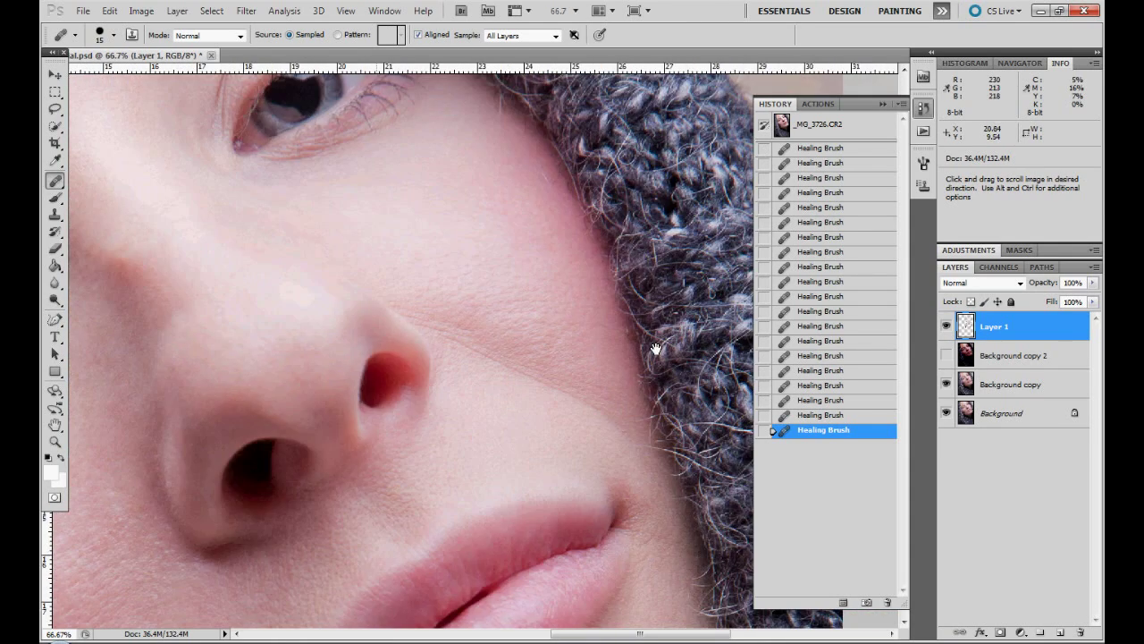
{"action": "left_click", "coordinate": [949, 327]}
{"action": "left_click_drag", "start_coordinate": [359, 390], "coordinate": [515, 305]}
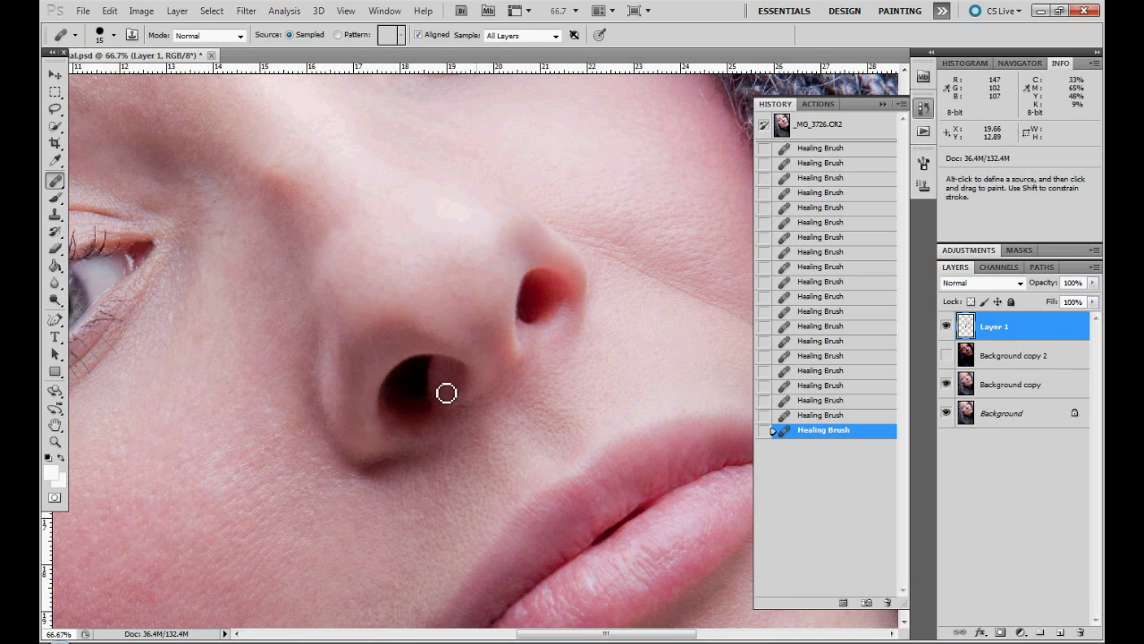
{"action": "left_click_drag", "start_coordinate": [308, 340], "coordinate": [391, 350]}
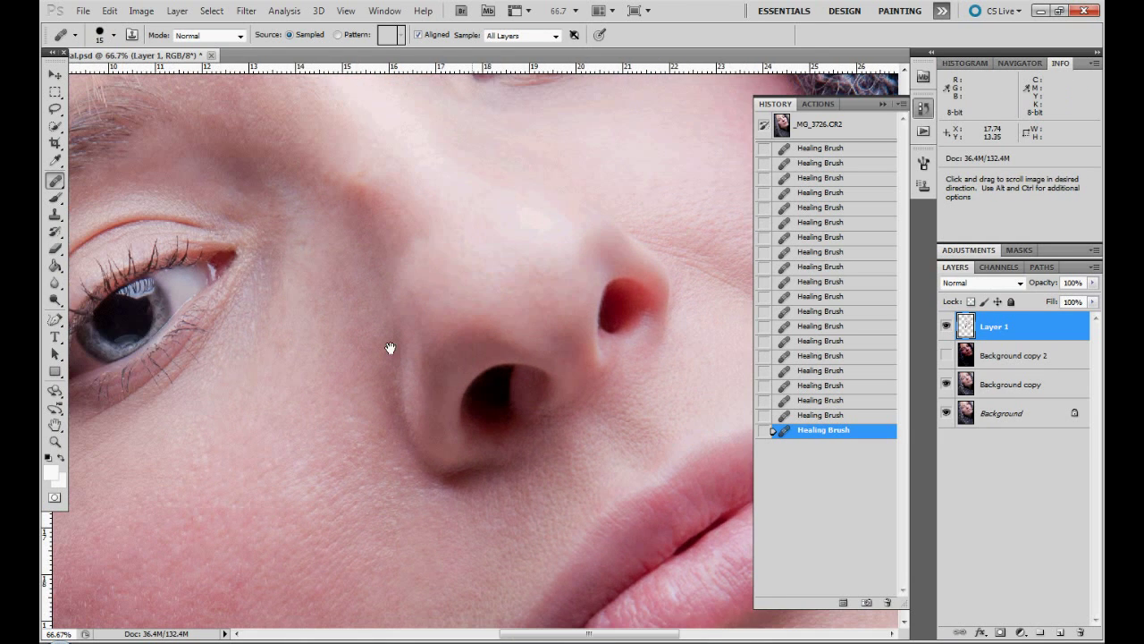
{"action": "left_click", "coordinate": [946, 328]}
{"action": "left_click", "coordinate": [945, 328]}
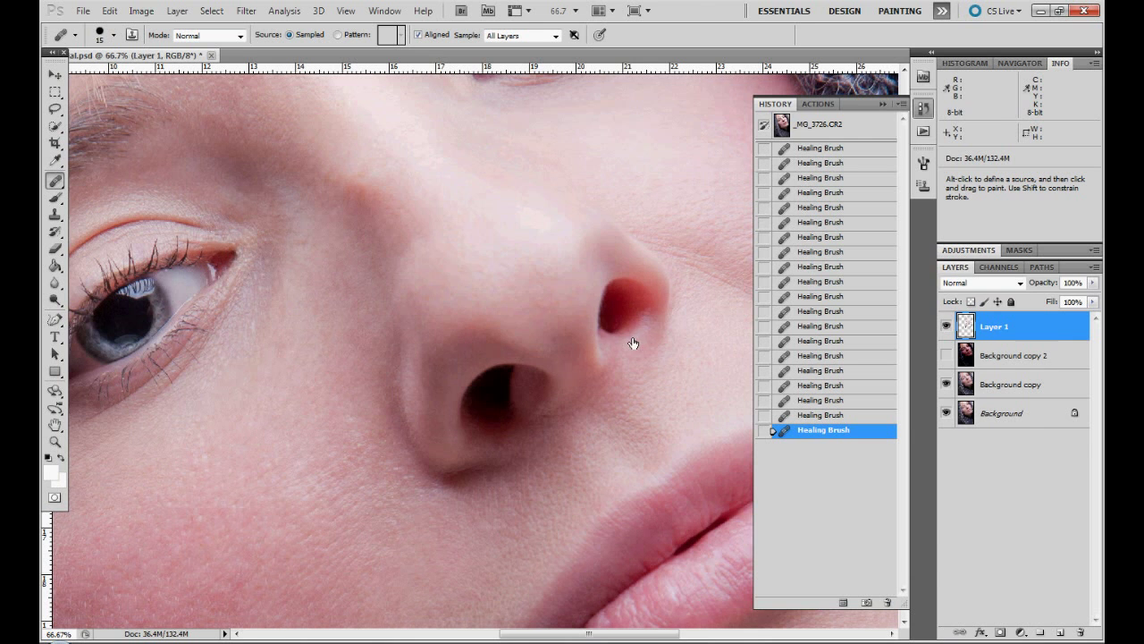
{"action": "left_click_drag", "start_coordinate": [632, 342], "coordinate": [256, 306]}
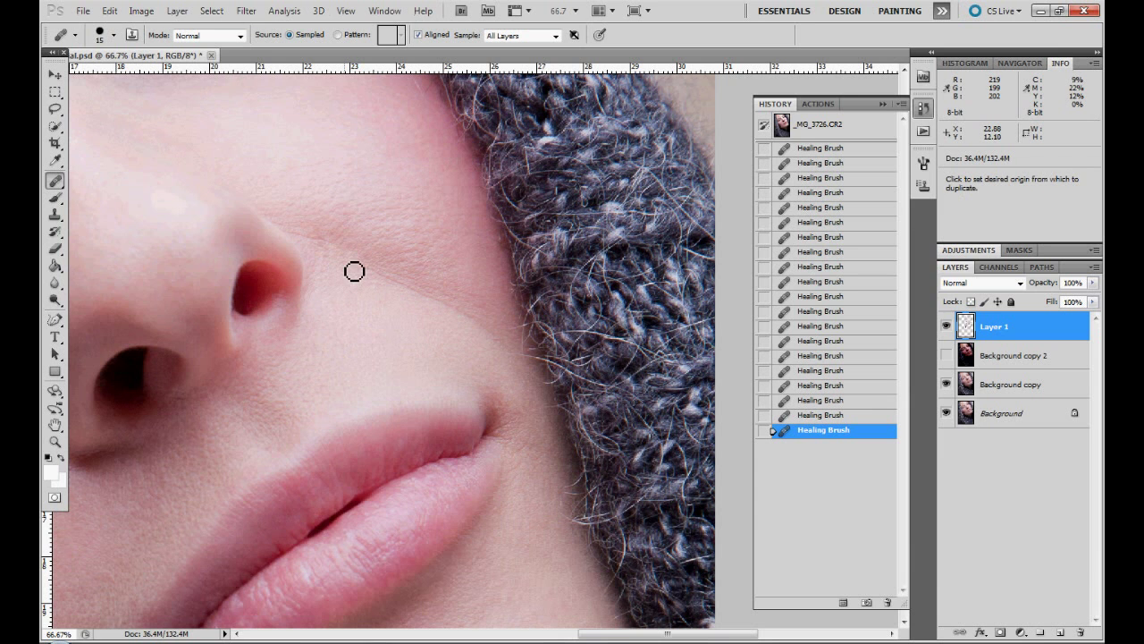
{"action": "key", "text": "space"}
{"action": "left_click_drag", "start_coordinate": [455, 307], "coordinate": [460, 402]}
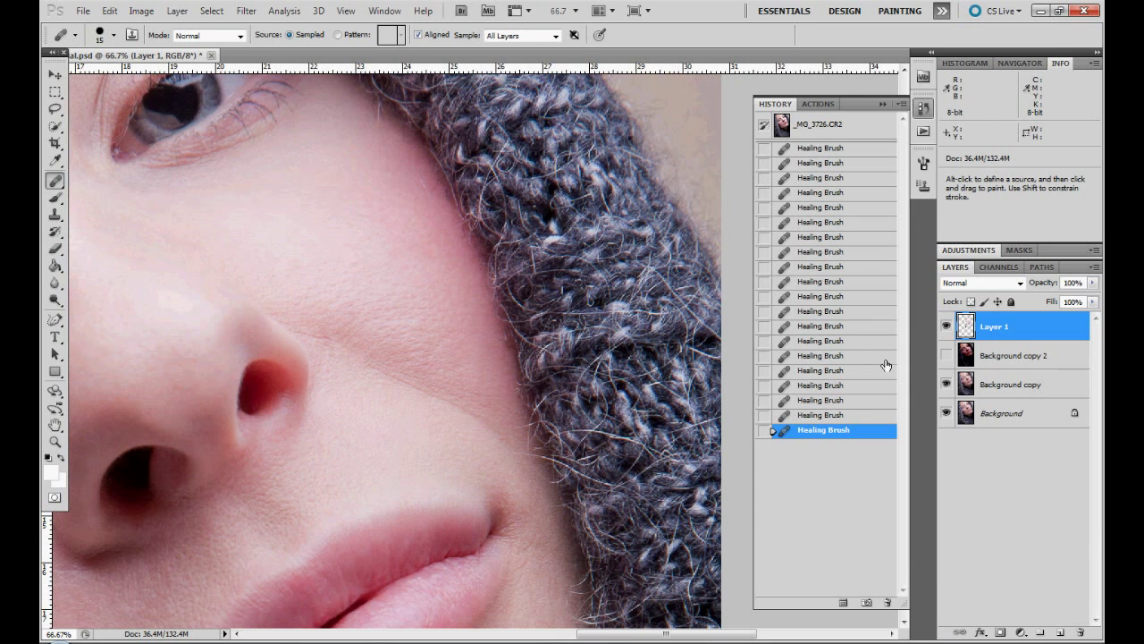
{"action": "left_click", "coordinate": [946, 330]}
{"action": "left_click", "coordinate": [946, 330]}
Step back three Healing Brush strokes in the history
{"action": "key", "text": "ctrl+alt+z"}
{"action": "key", "text": "ctrl+alt+z"}
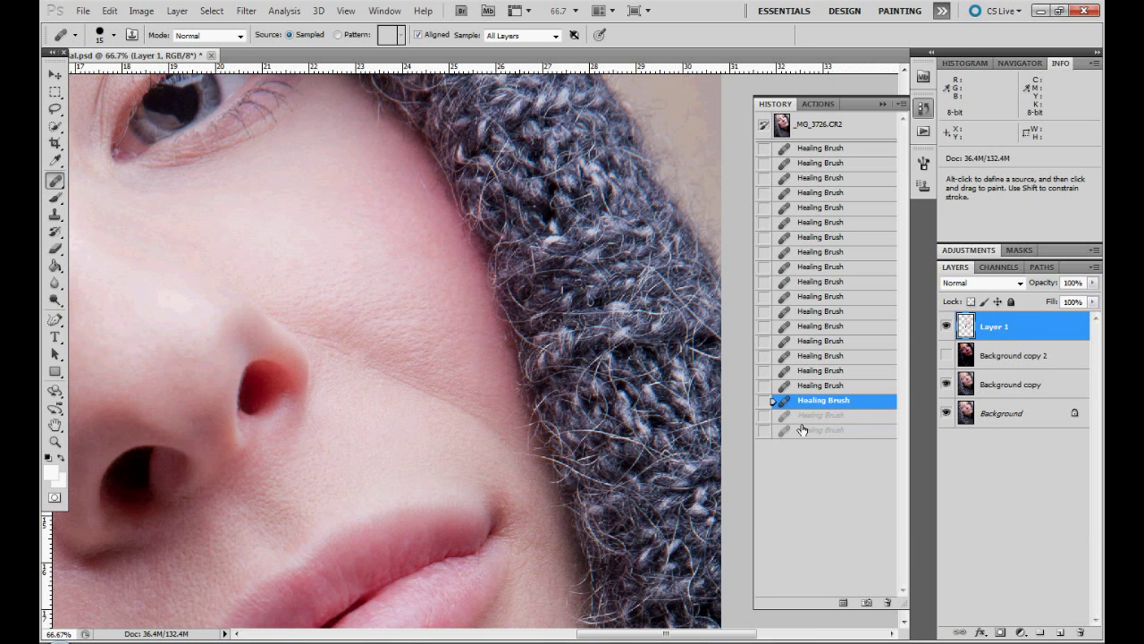
{"action": "left_click", "coordinate": [809, 385]}
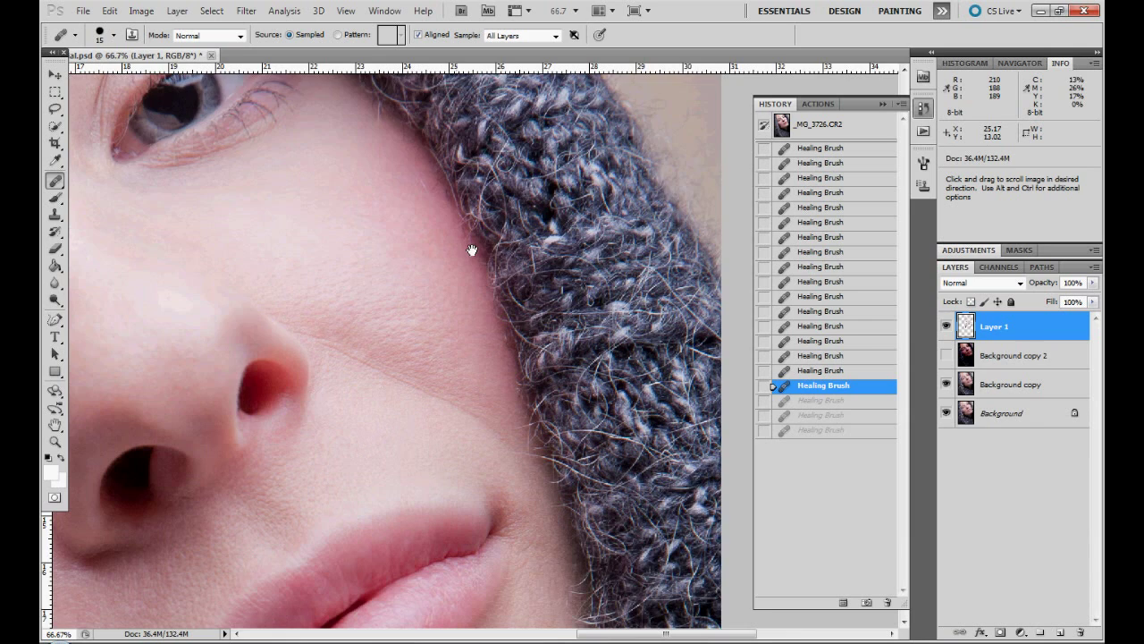
Heal the marks on the skin between the mouth corner and the knitted hood, comparing the result with Layer 1 hidden
{"action": "left_click_drag", "start_coordinate": [470, 445], "coordinate": [521, 187]}
{"action": "left_click_drag", "start_coordinate": [572, 322], "coordinate": [567, 314]}
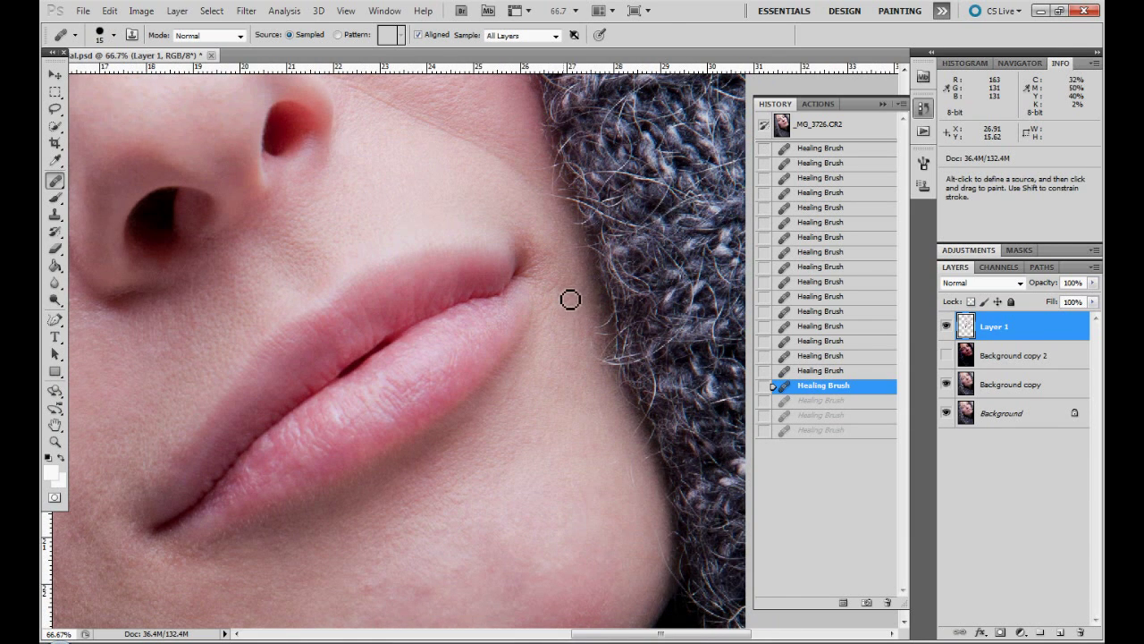
{"action": "left_click", "coordinate": [570, 299]}
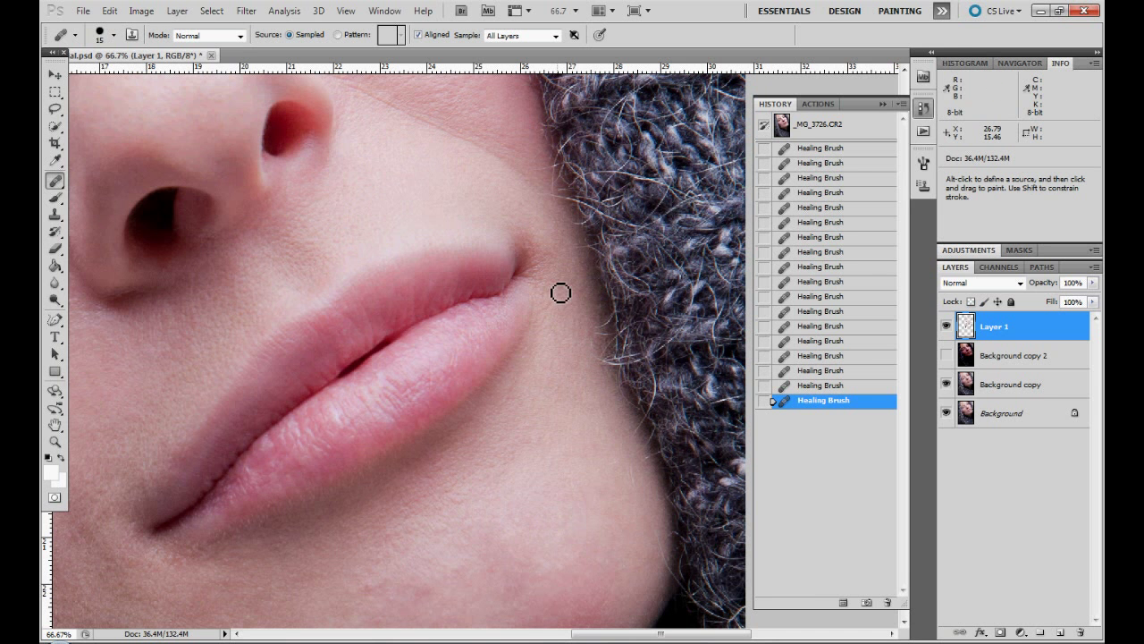
{"action": "left_click", "coordinate": [569, 313]}
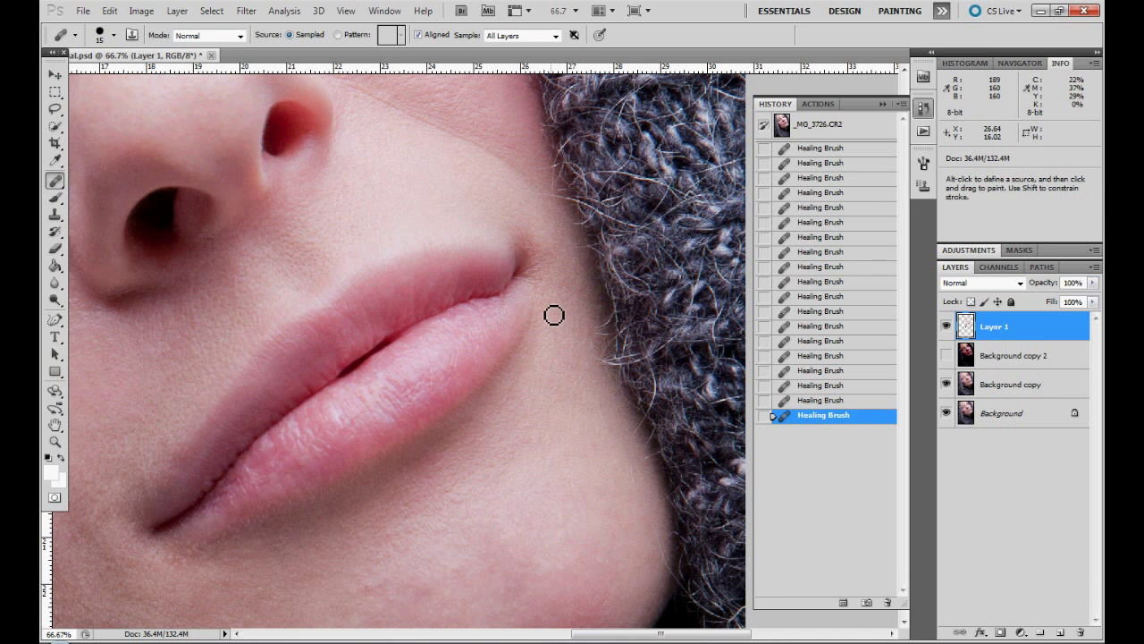
{"action": "left_click", "coordinate": [574, 333]}
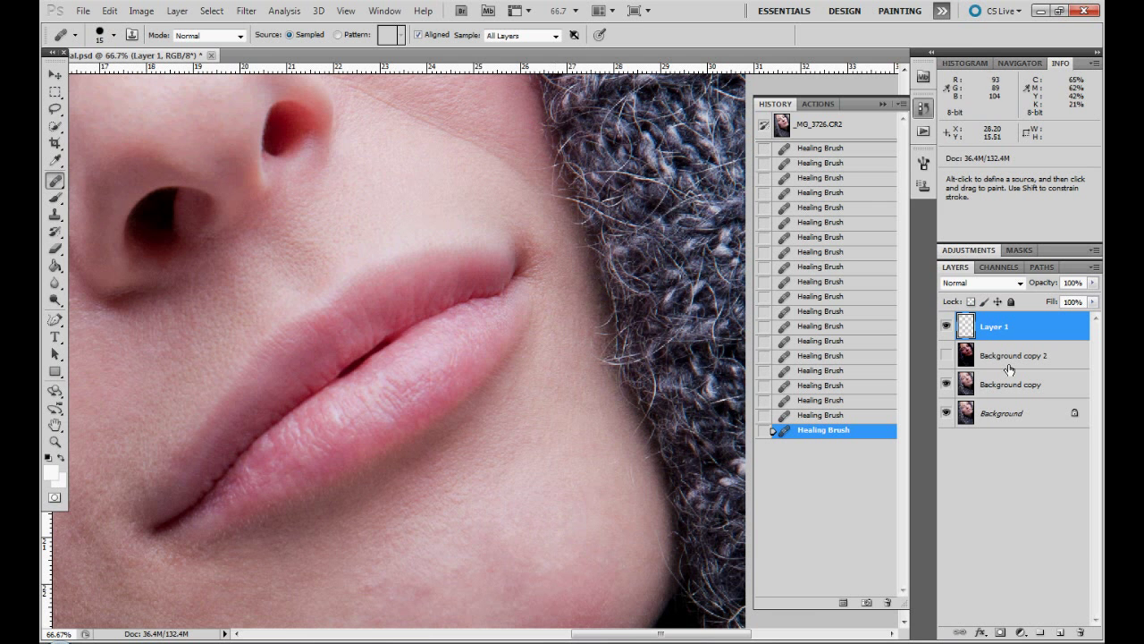
{"action": "left_click", "coordinate": [946, 327]}
{"action": "left_click", "coordinate": [946, 327]}
{"action": "left_click", "coordinate": [946, 326]}
{"action": "left_click", "coordinate": [946, 326]}
Set the Healing Brush size to 28 px and heal the marks along the lower edge of the lower lip
{"action": "left_click_drag", "start_coordinate": [428, 360], "coordinate": [526, 294]}
{"action": "right_click", "coordinate": [403, 413]}
{"action": "left_click", "coordinate": [434, 437]}
{"action": "left_click", "coordinate": [466, 360], "text": "alt"}
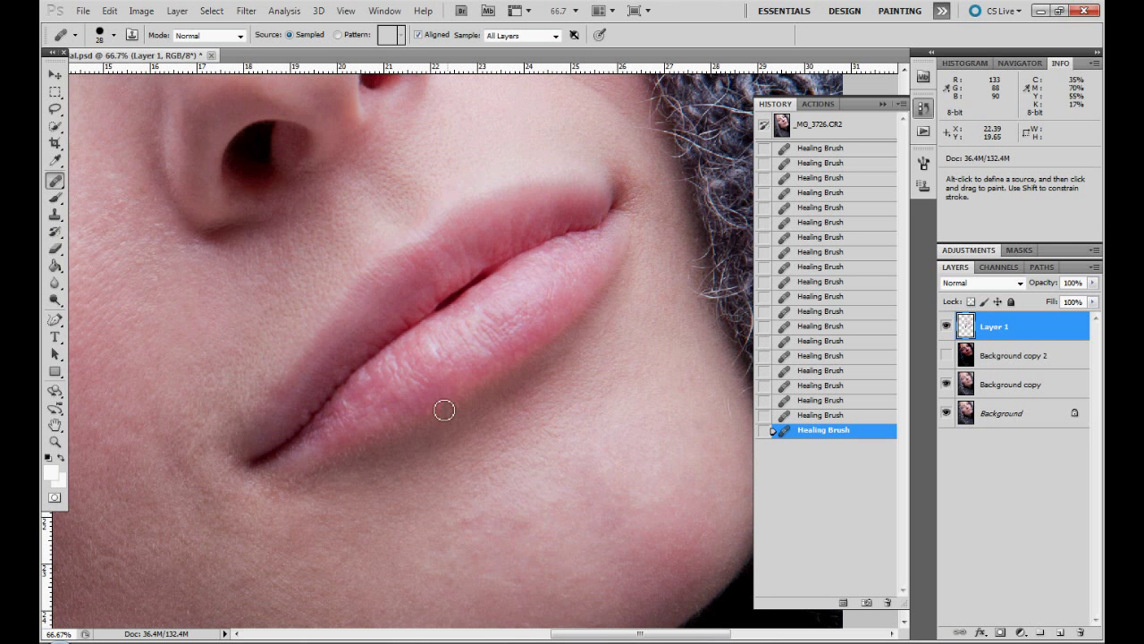
{"action": "left_click", "coordinate": [443, 388], "text": "alt"}
{"action": "left_click", "coordinate": [393, 413]}
{"action": "left_click", "coordinate": [404, 392]}
{"action": "left_click", "coordinate": [422, 396], "text": "alt"}
{"action": "left_click", "coordinate": [408, 403]}
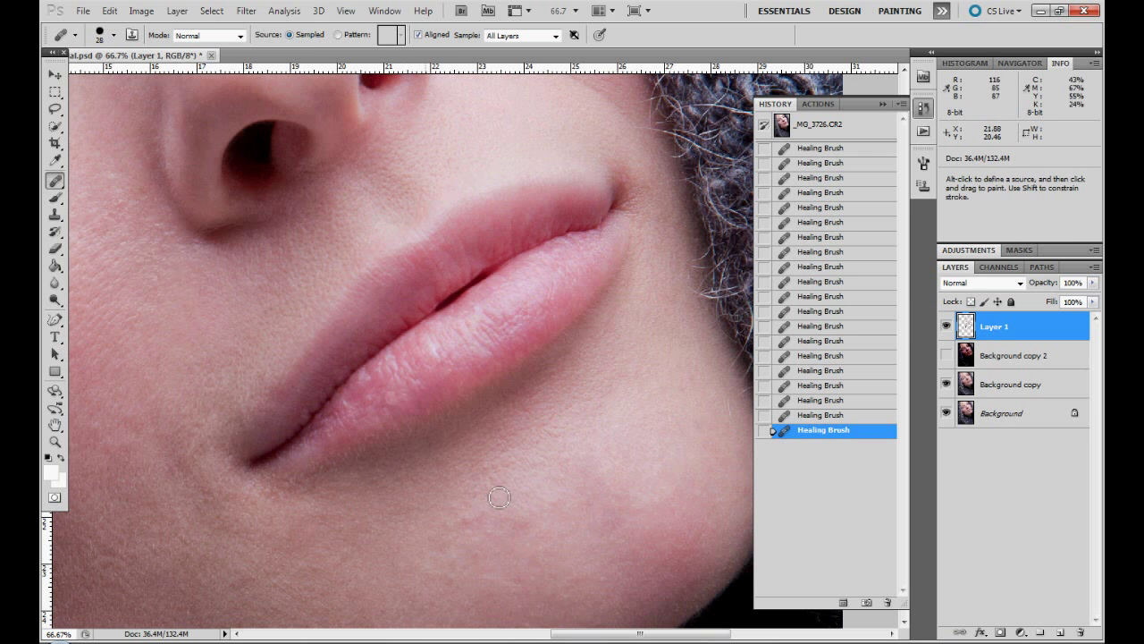
Heal the blemishes and uneven patches on the chin below the lower lip
{"action": "left_click_drag", "start_coordinate": [582, 437], "coordinate": [474, 258]}
{"action": "left_click", "coordinate": [342, 304], "text": "alt"}
{"action": "left_click", "coordinate": [372, 353]}
{"action": "left_click", "coordinate": [402, 370]}
{"action": "left_click", "coordinate": [351, 447]}
{"action": "left_click", "coordinate": [357, 473]}
{"action": "left_click", "coordinate": [335, 427]}
{"action": "left_click", "coordinate": [496, 405]}
{"action": "left_click", "coordinate": [405, 411]}
{"action": "left_click", "coordinate": [422, 454]}
Heal the marks on the skin along the jaw edge beside the knitted hood
{"action": "left_click", "coordinate": [618, 331], "text": "alt"}
{"action": "left_click", "coordinate": [579, 319]}
{"action": "left_click_drag", "start_coordinate": [575, 355], "coordinate": [562, 474]}
{"action": "left_click", "coordinate": [610, 350], "text": "alt"}
{"action": "left_click_drag", "start_coordinate": [610, 364], "coordinate": [609, 340]}
Heal the outer edge of the chin near the hood and the reddish patch beside it
{"action": "left_click", "coordinate": [646, 465], "text": "alt"}
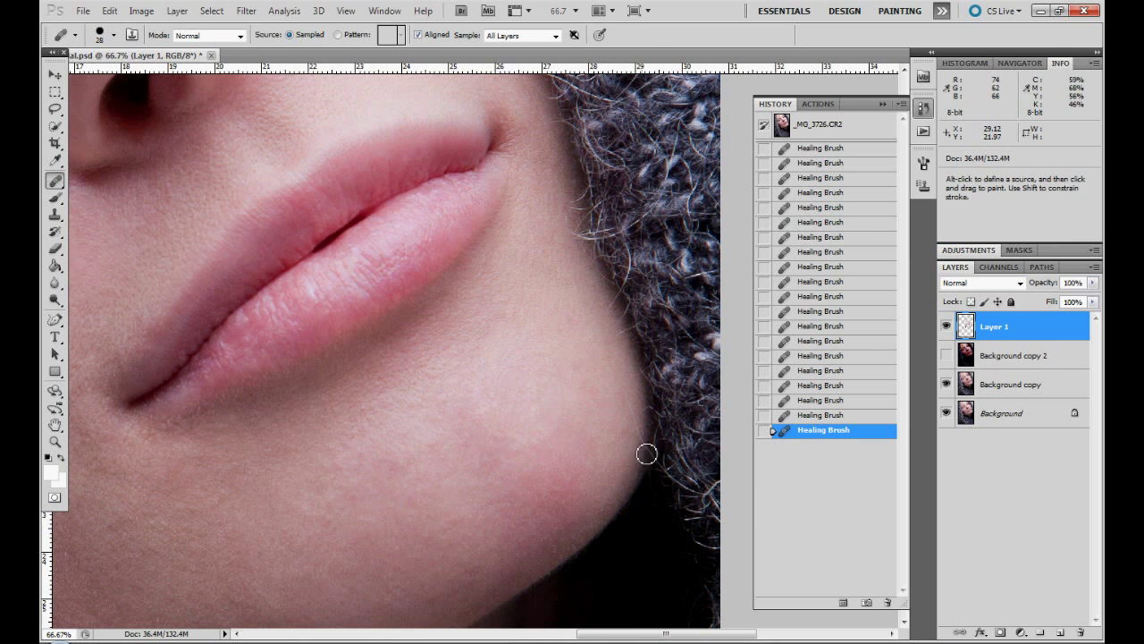
{"action": "left_click_drag", "start_coordinate": [647, 449], "coordinate": [637, 427]}
{"action": "left_click", "coordinate": [554, 447]}
{"action": "left_click", "coordinate": [639, 441], "text": "alt"}
{"action": "left_click", "coordinate": [643, 429], "text": "alt"}
{"action": "left_click", "coordinate": [589, 447]}
Heal the marks on the cheek above the crease running from the nostril
{"action": "key", "text": "space"}
{"action": "mouse_move", "coordinate": [490, 116]}
{"action": "left_mouse_down"}
{"action": "mouse_move", "coordinate": [542, 296]}
{"action": "mouse_move", "coordinate": [534, 420]}
{"action": "mouse_move", "coordinate": [556, 477]}
{"action": "mouse_move", "coordinate": [604, 513]}
{"action": "left_mouse_up"}
{"action": "left_click", "coordinate": [575, 406], "text": "alt"}
{"action": "left_click_drag", "start_coordinate": [564, 401], "coordinate": [583, 395]}
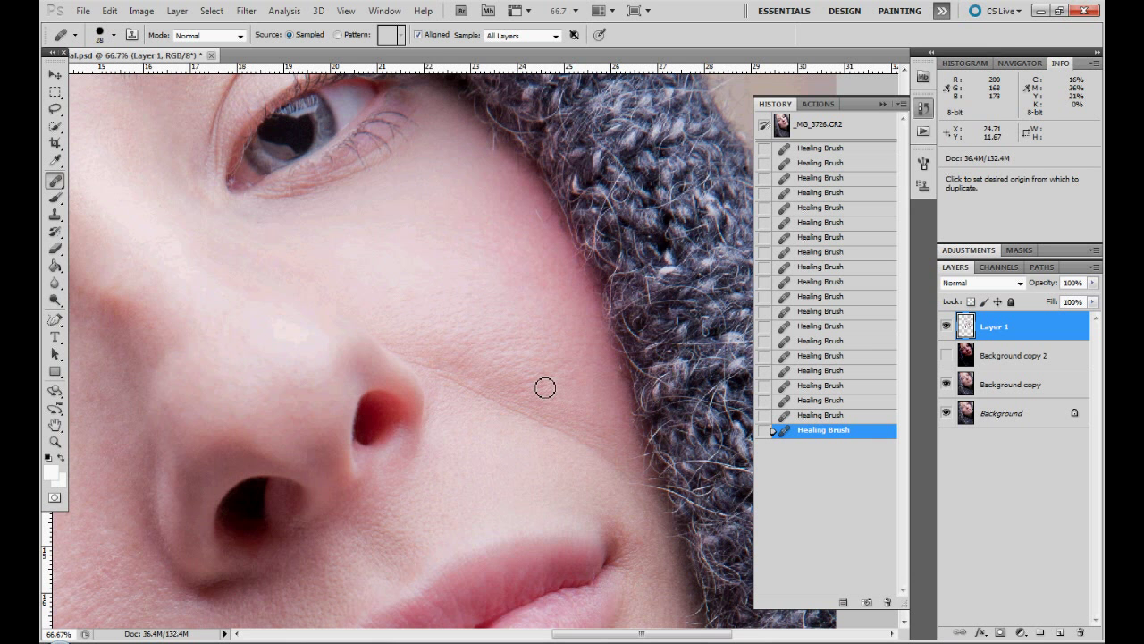
{"action": "left_click", "coordinate": [536, 351], "text": "alt"}
{"action": "left_click", "coordinate": [535, 381]}
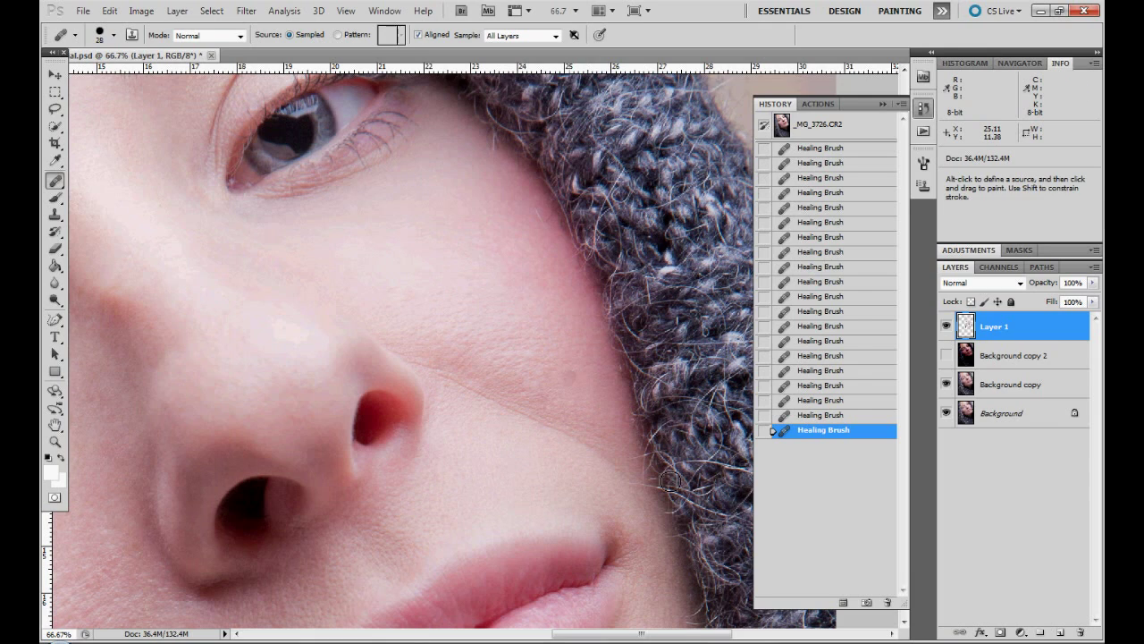
Examine the outer cheek beside the hood at 200% zoom with Layer 1 hidden and shown
{"action": "key", "text": "ctrl+plus"}
{"action": "key", "text": "ctrl+plus"}
{"action": "mouse_move", "coordinate": [501, 424]}
{"action": "left_mouse_down"}
{"action": "mouse_move", "coordinate": [45, 259]}
{"action": "mouse_move", "coordinate": [229, 401]}
{"action": "left_mouse_up"}
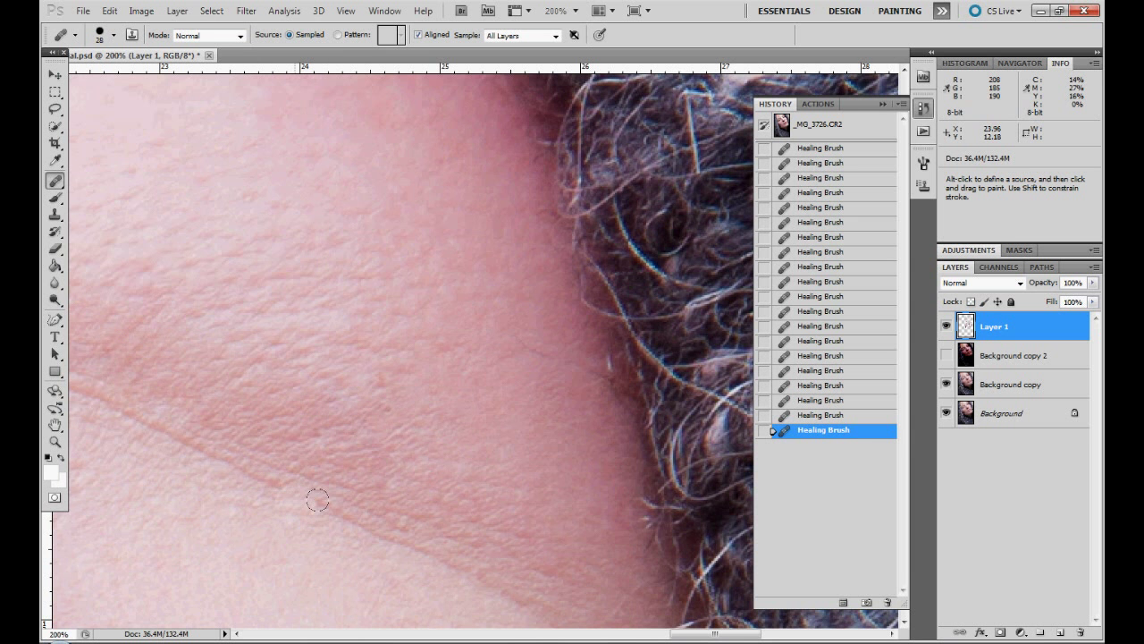
{"action": "left_click", "coordinate": [946, 325]}
{"action": "left_click", "coordinate": [946, 324]}
{"action": "key", "text": "space"}
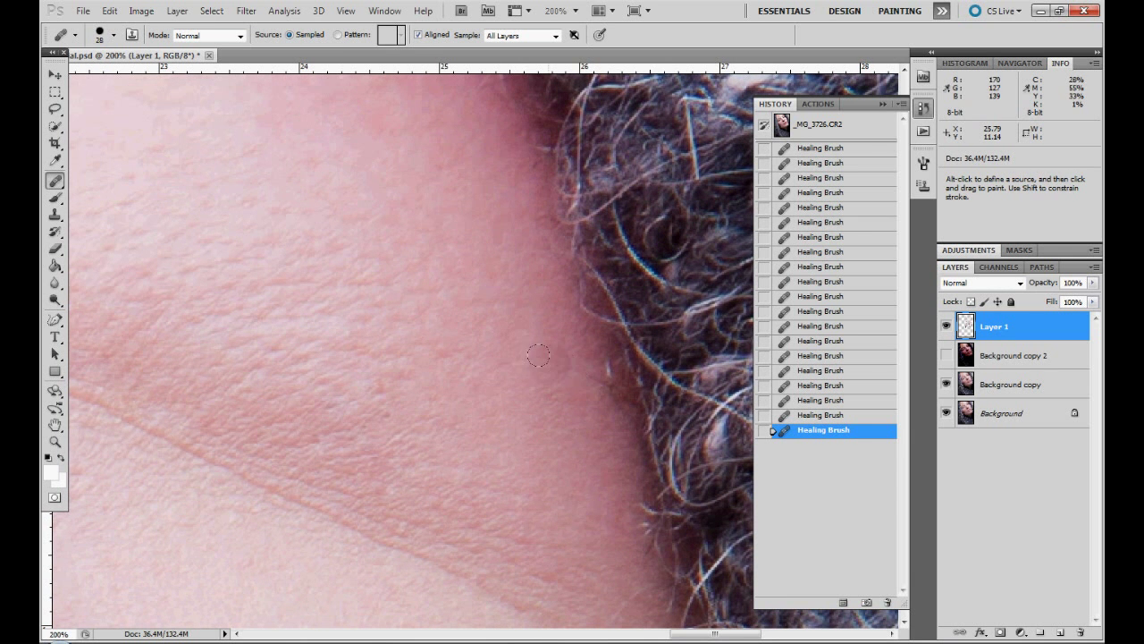
Inspect the white tuft on the hood and the skin around the outer eyebrow and eye corner at several zoom levels
{"action": "mouse_move", "coordinate": [266, 342]}
{"action": "left_mouse_down"}
{"action": "mouse_move", "coordinate": [464, 508]}
{"action": "mouse_move", "coordinate": [348, 310]}
{"action": "mouse_move", "coordinate": [460, 562]}
{"action": "mouse_move", "coordinate": [422, 416]}
{"action": "mouse_move", "coordinate": [418, 595]}
{"action": "left_mouse_up"}
{"action": "left_click_drag", "start_coordinate": [511, 360], "coordinate": [582, 447]}
{"action": "mouse_move", "coordinate": [415, 314]}
{"action": "left_mouse_down"}
{"action": "mouse_move", "coordinate": [486, 350]}
{"action": "mouse_move", "coordinate": [638, 391]}
{"action": "mouse_move", "coordinate": [637, 377]}
{"action": "left_mouse_up"}
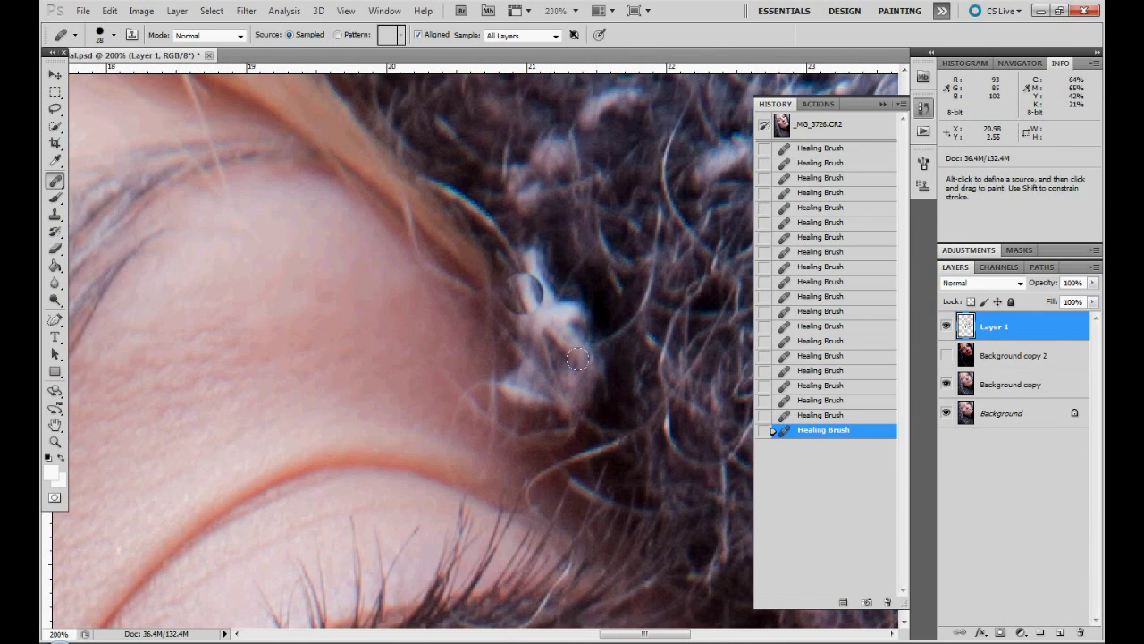
{"action": "left_click_drag", "start_coordinate": [521, 307], "coordinate": [477, 439]}
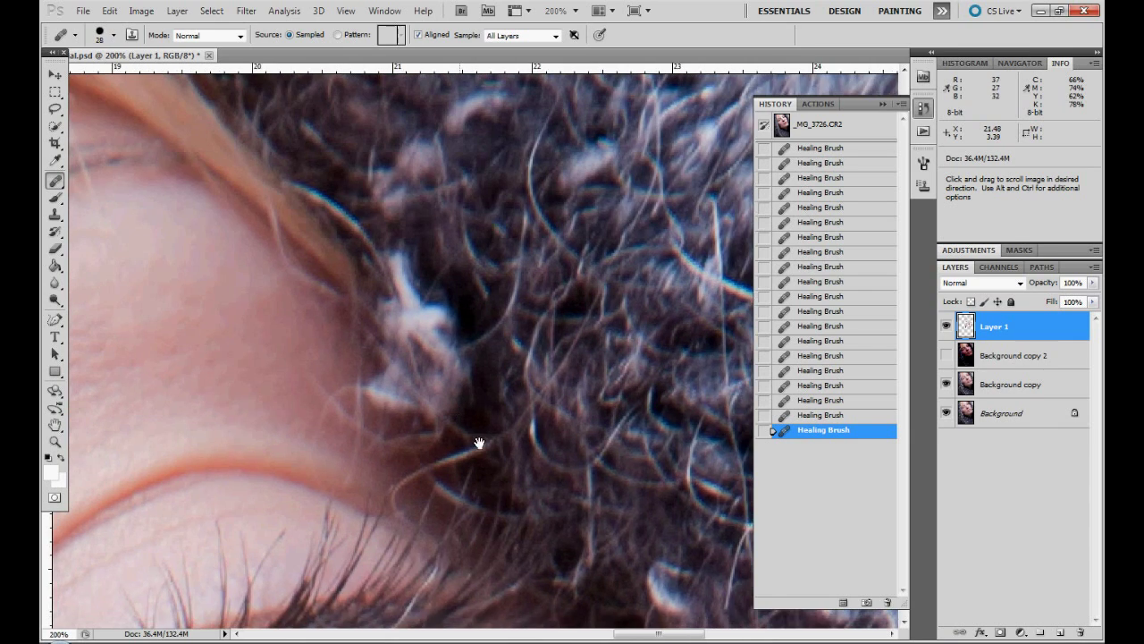
{"action": "scroll", "coordinate": [491, 363], "scroll_direction": "down", "scroll_amount": 3}
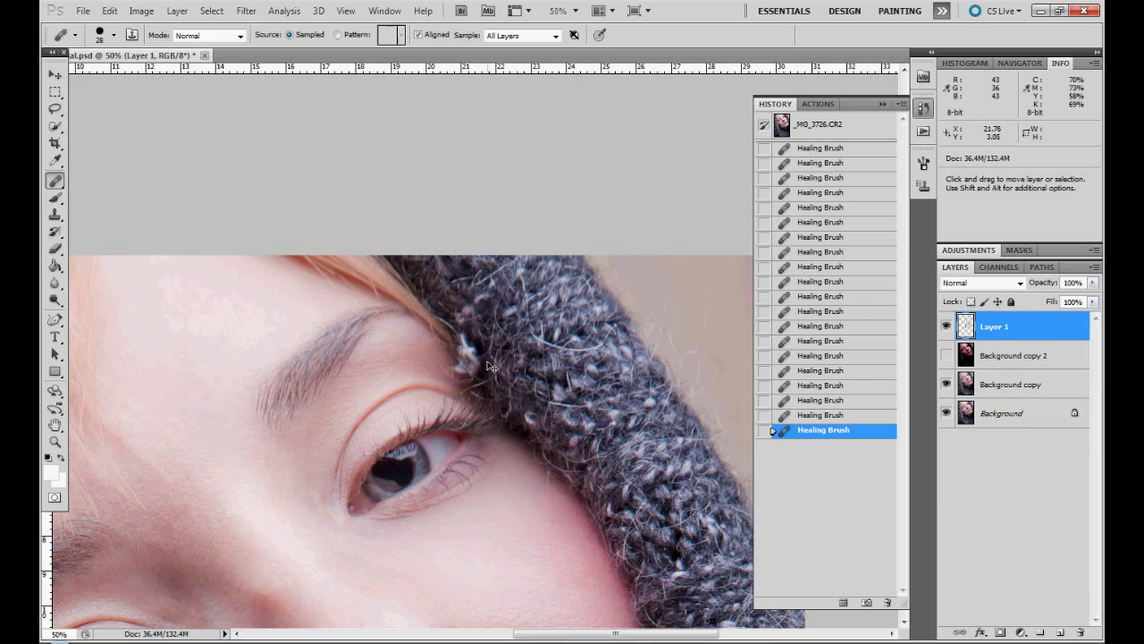
{"action": "scroll", "coordinate": [491, 366], "scroll_direction": "up", "scroll_amount": 3}
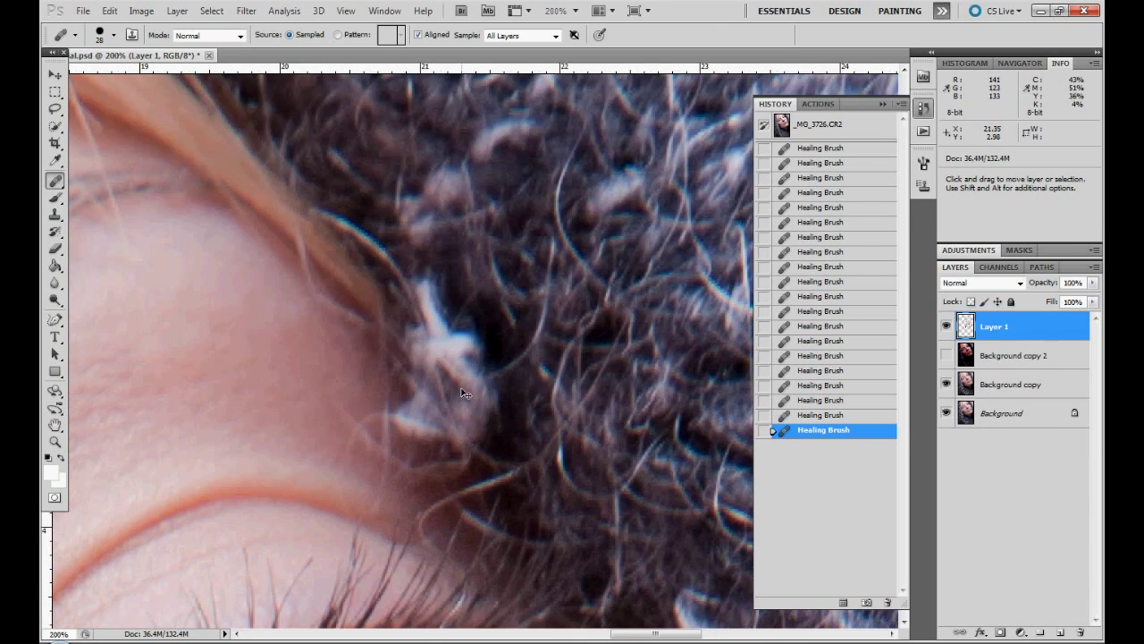
{"action": "scroll", "coordinate": [466, 393], "scroll_direction": "down", "scroll_amount": 2}
{"action": "scroll", "coordinate": [464, 388], "scroll_direction": "down", "scroll_amount": 3}
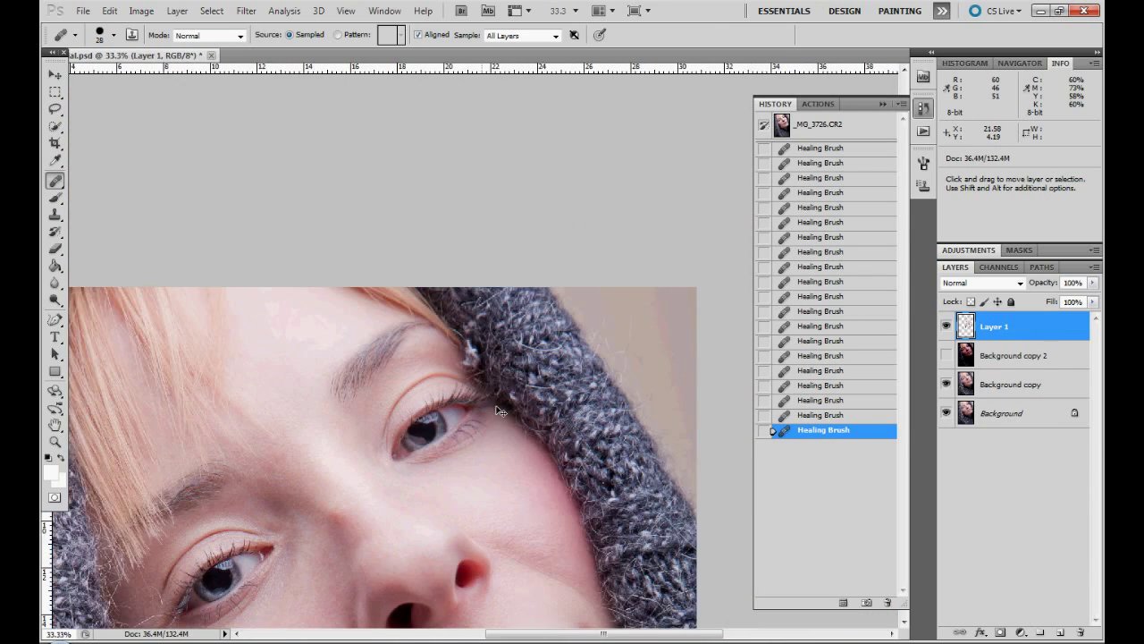
{"action": "scroll", "coordinate": [506, 433], "scroll_direction": "up", "scroll_amount": 4}
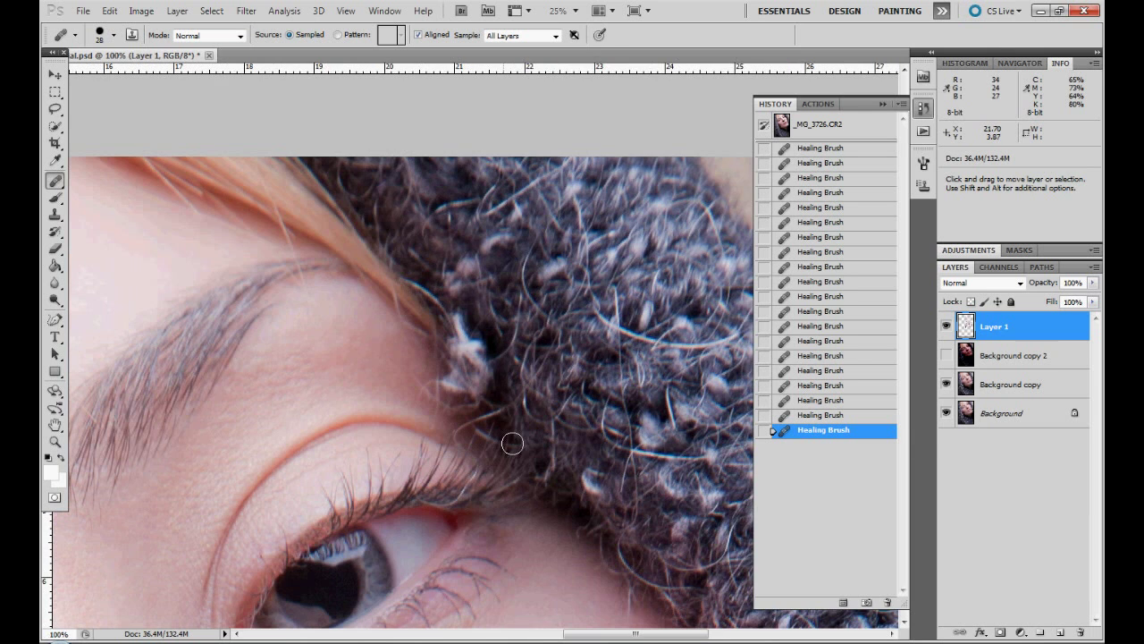
Heal the skin between the outer eye corner and the hood at 100% zoom
{"action": "left_click_drag", "start_coordinate": [582, 451], "coordinate": [581, 349]}
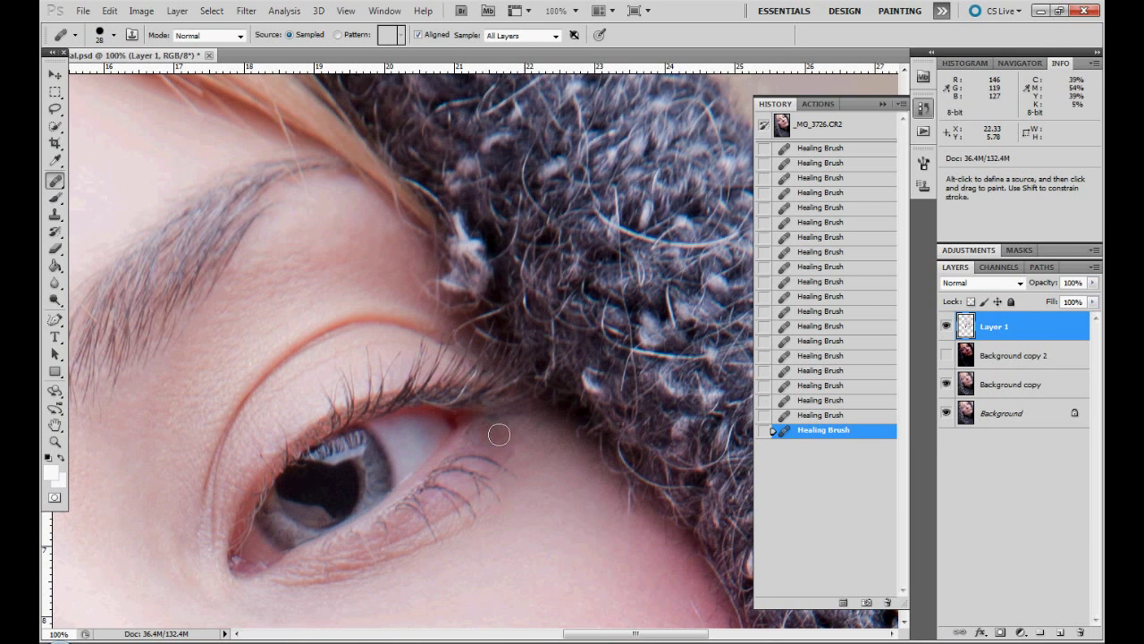
{"action": "left_click", "coordinate": [516, 443], "text": "alt"}
{"action": "left_click", "coordinate": [577, 459]}
{"action": "left_click", "coordinate": [504, 437], "text": "alt"}
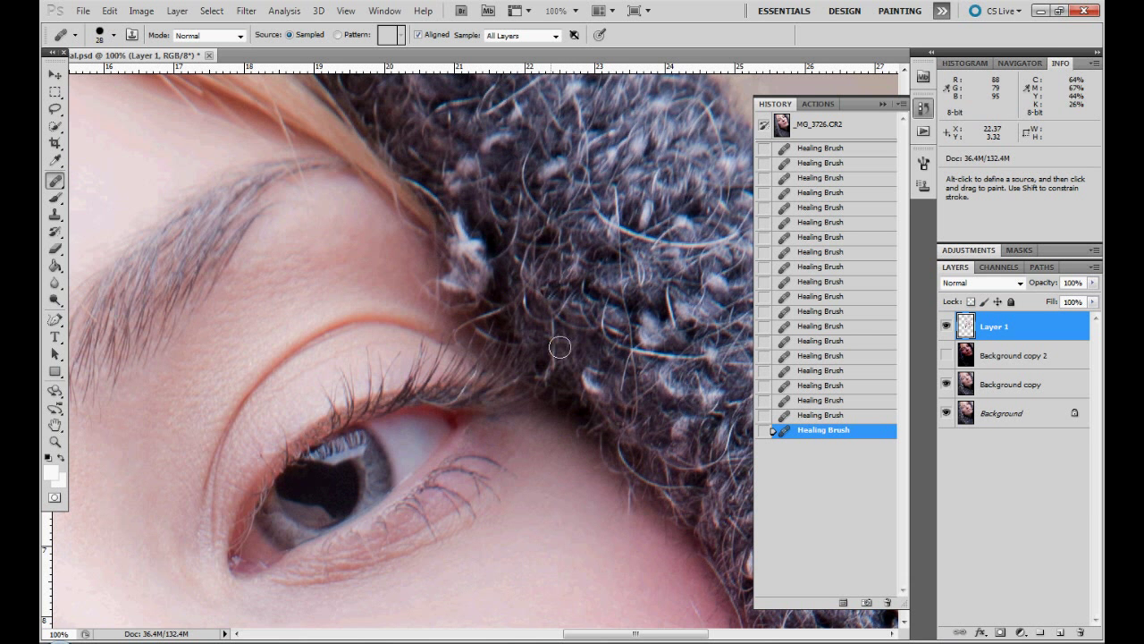
Try to clone clean skin over the area beside the outer eye corner with the Clone Stamp
{"action": "key", "text": "s"}
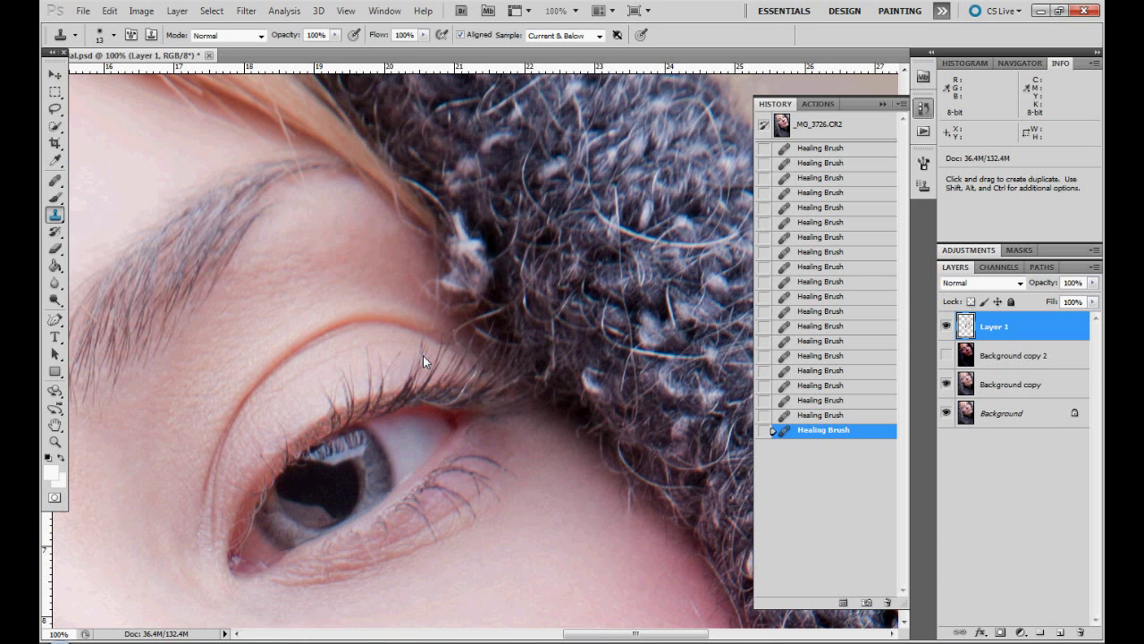
{"action": "left_click", "coordinate": [526, 436], "text": "alt"}
{"action": "left_click", "coordinate": [539, 458]}
{"action": "key", "text": "ctrl+z"}
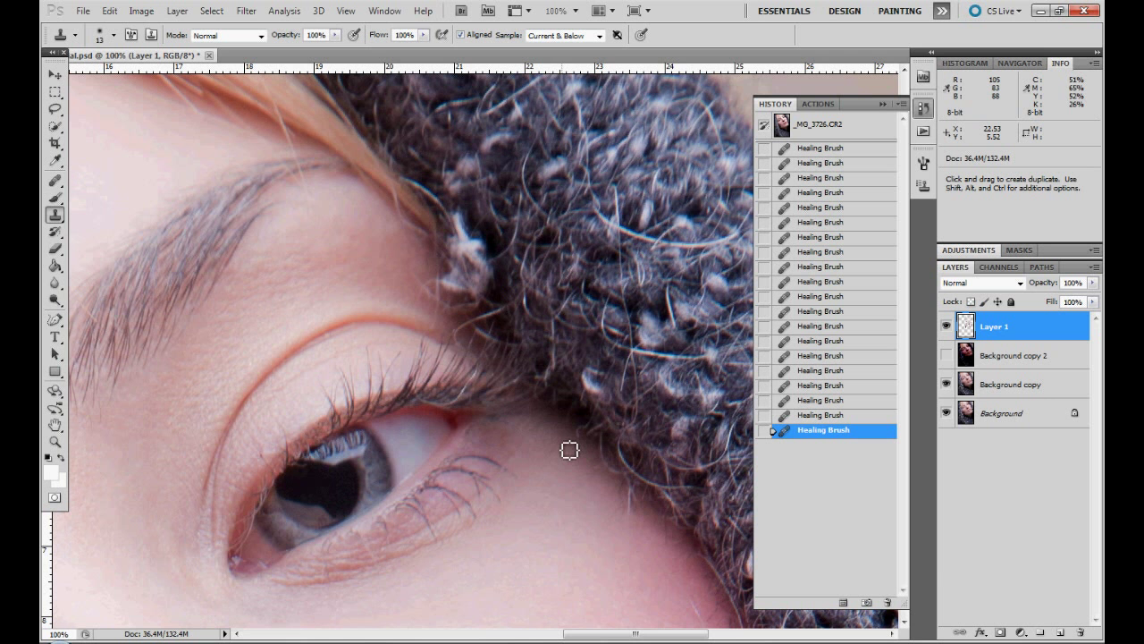
Set the Clone Stamp brush size to 38 px
{"action": "right_click", "coordinate": [506, 290]}
{"action": "left_click_drag", "start_coordinate": [536, 315], "coordinate": [545, 312]}
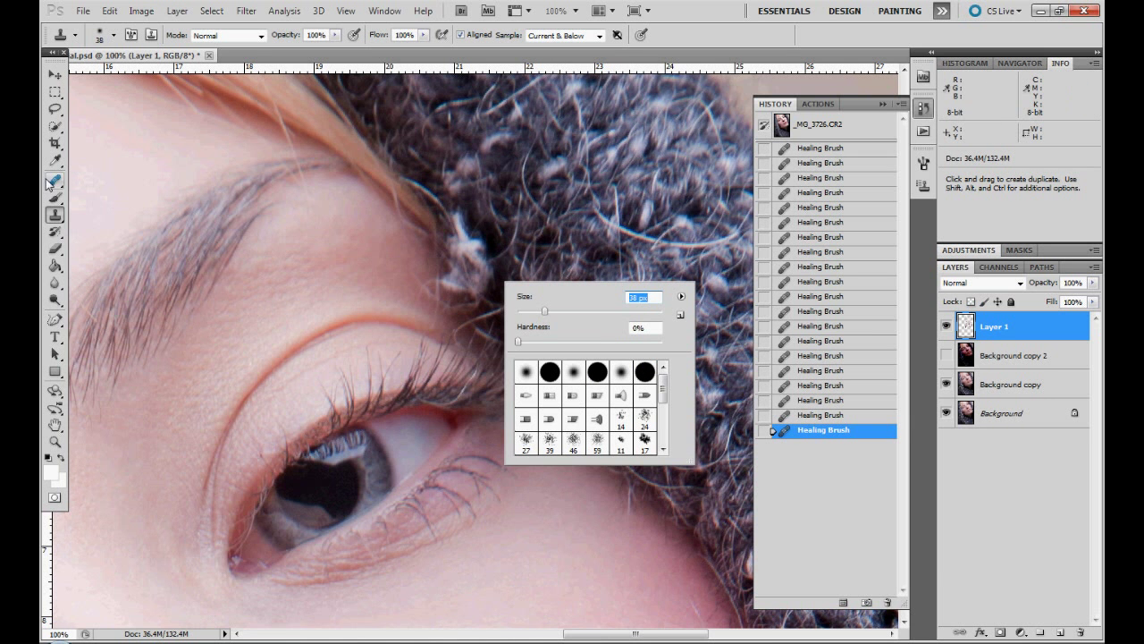